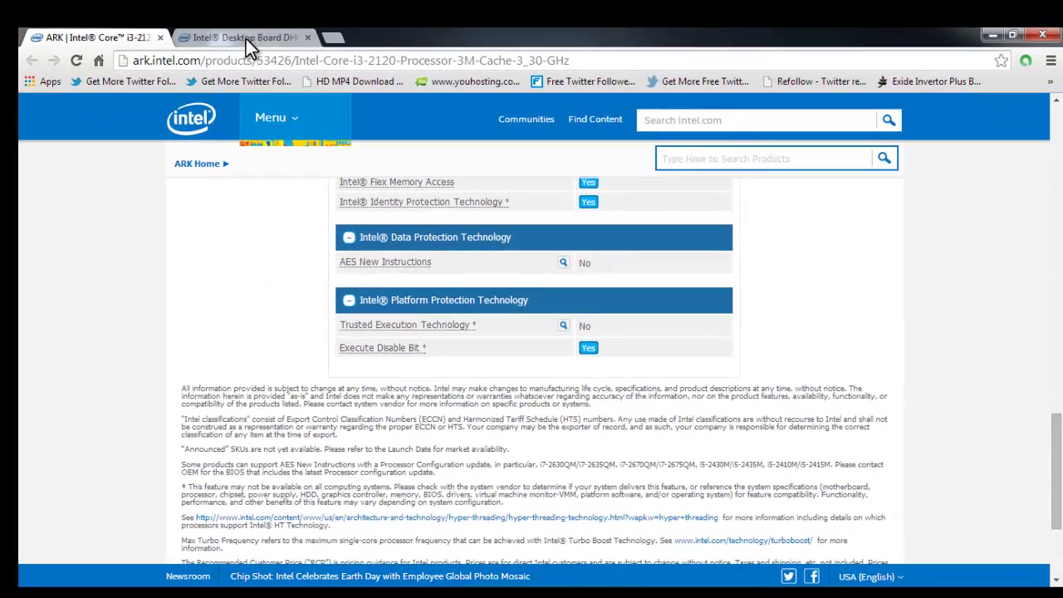
- Switch to the Intel Desktop Board DH61HO page and read its title, description and first configuration rows
click(241, 38)
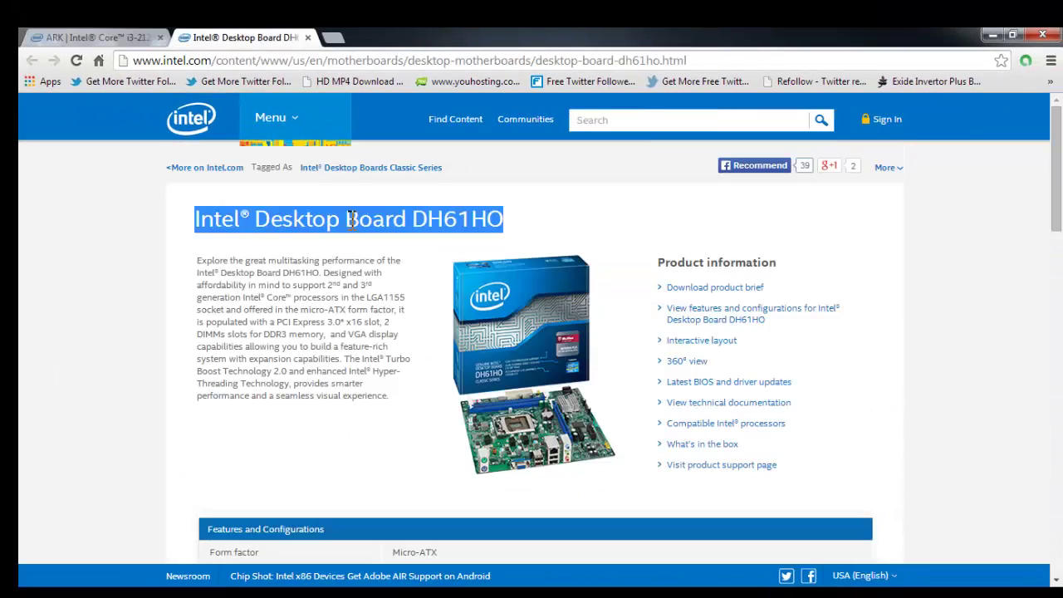
click(350, 222)
drag(199, 218, 528, 231)
click(572, 227)
scroll(542, 275, down, 3)
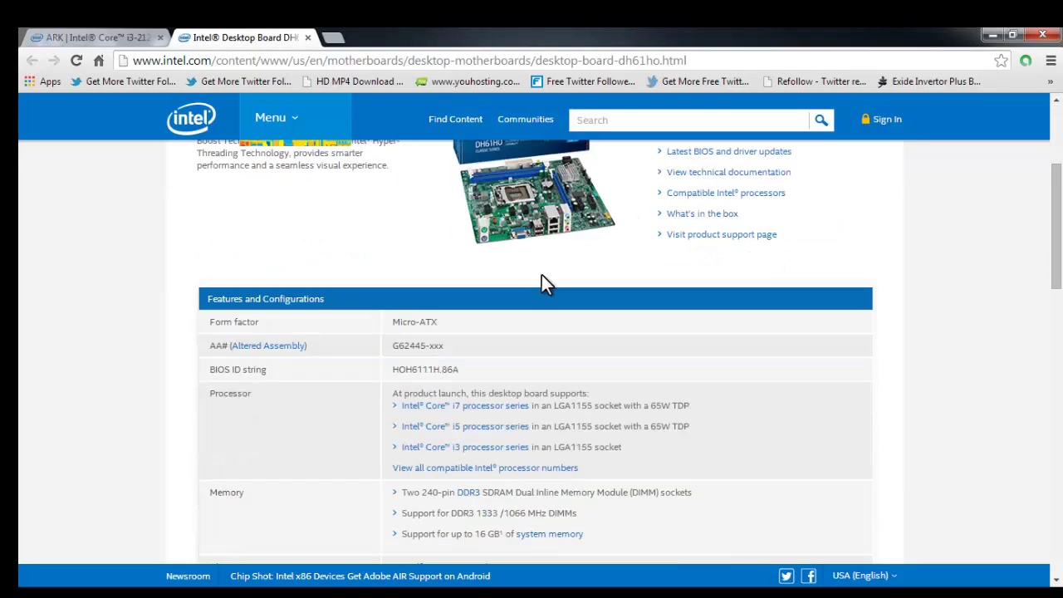
scroll(270, 324, up, 2)
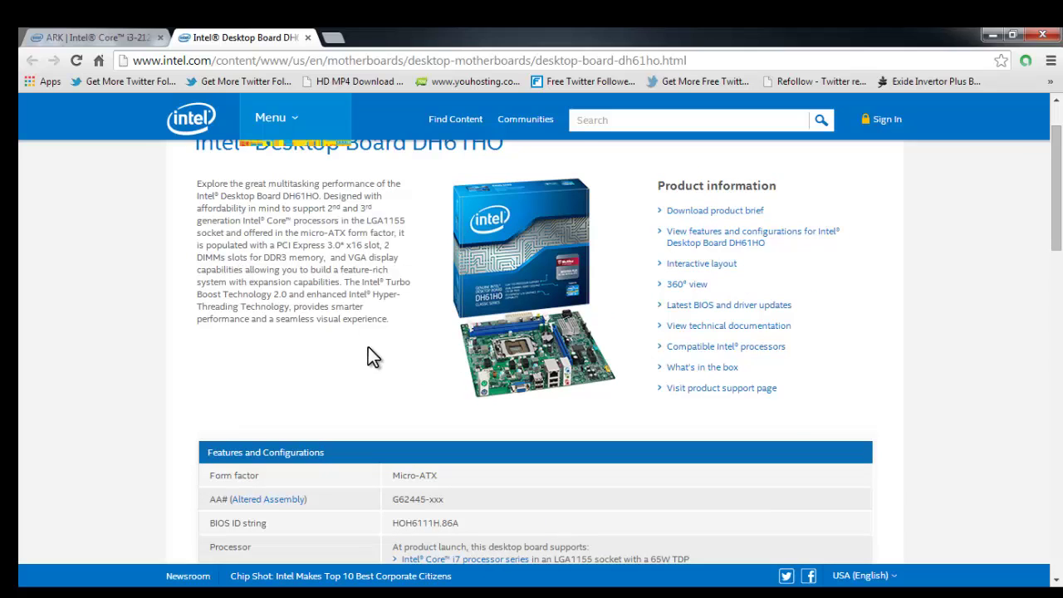
scroll(368, 346, down, 2)
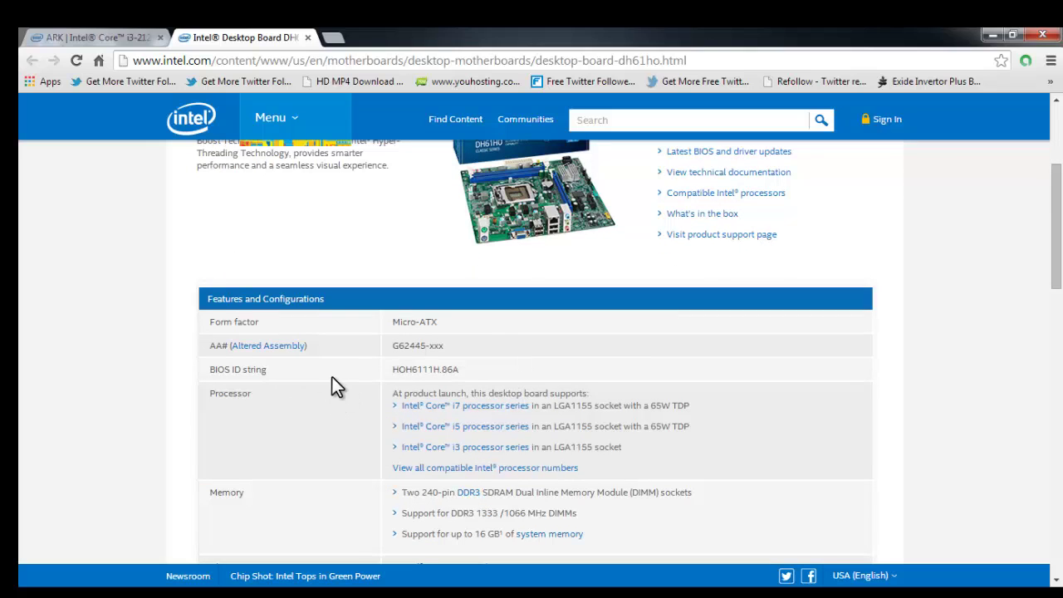
scroll(336, 387, down, 2)
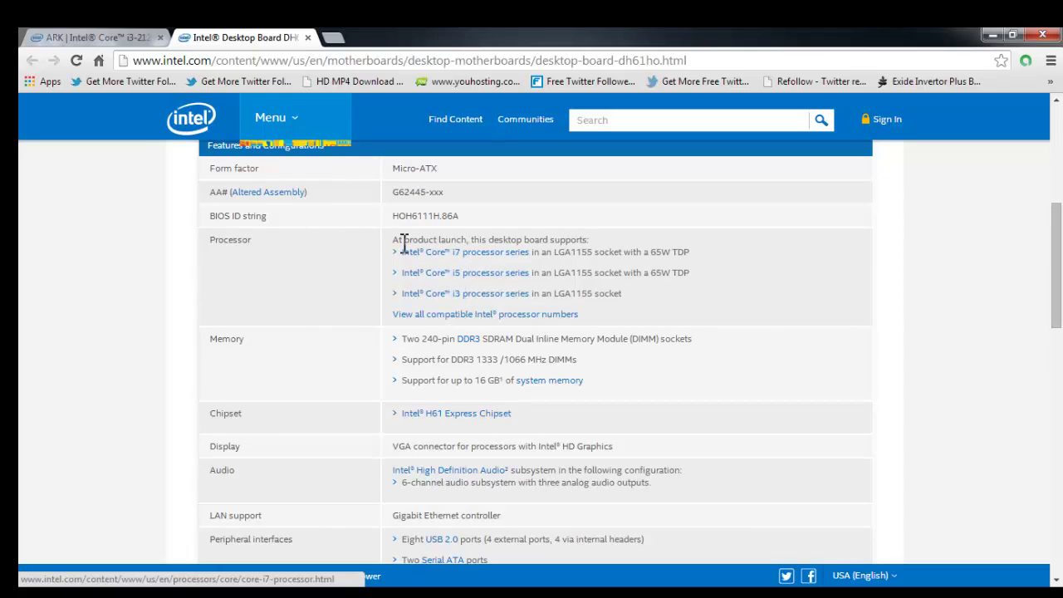
- Highlight the supported processor series and the memory support lines in the Features and Configurations table
drag(396, 240, 616, 314)
click(421, 325)
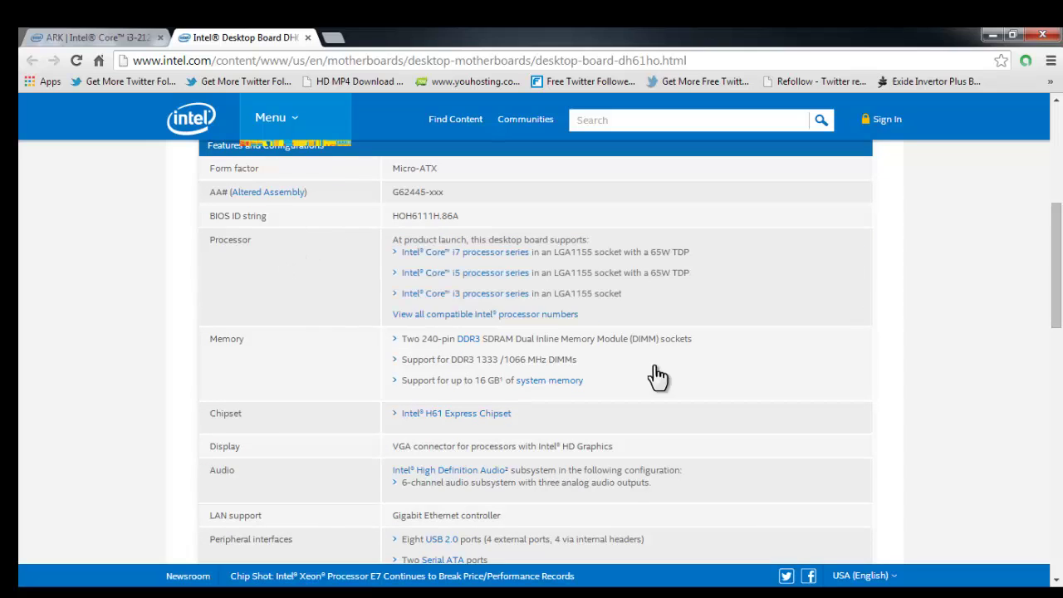
drag(412, 360, 663, 374)
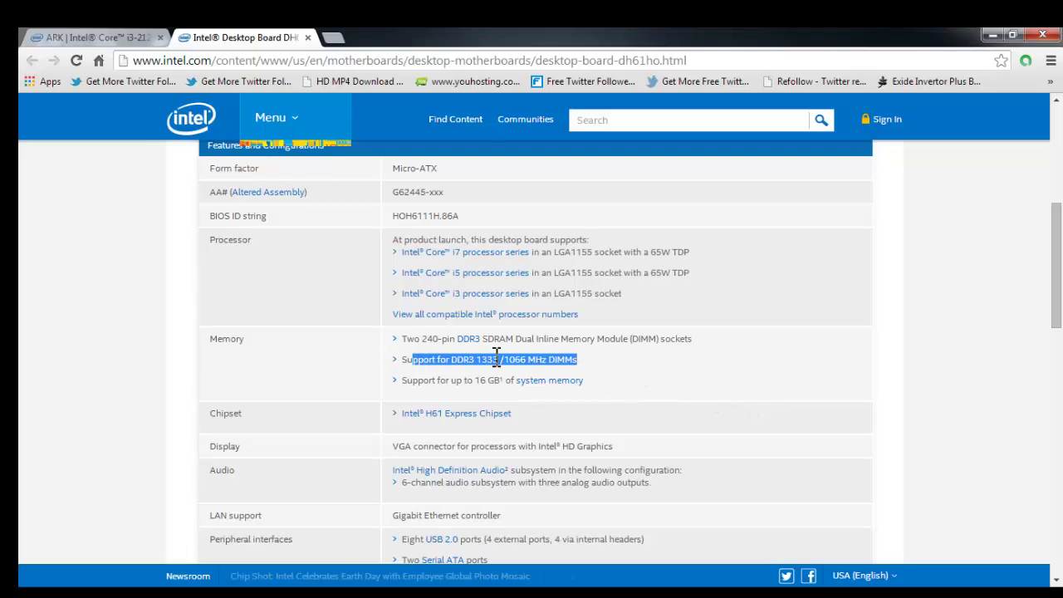
drag(395, 360, 652, 374)
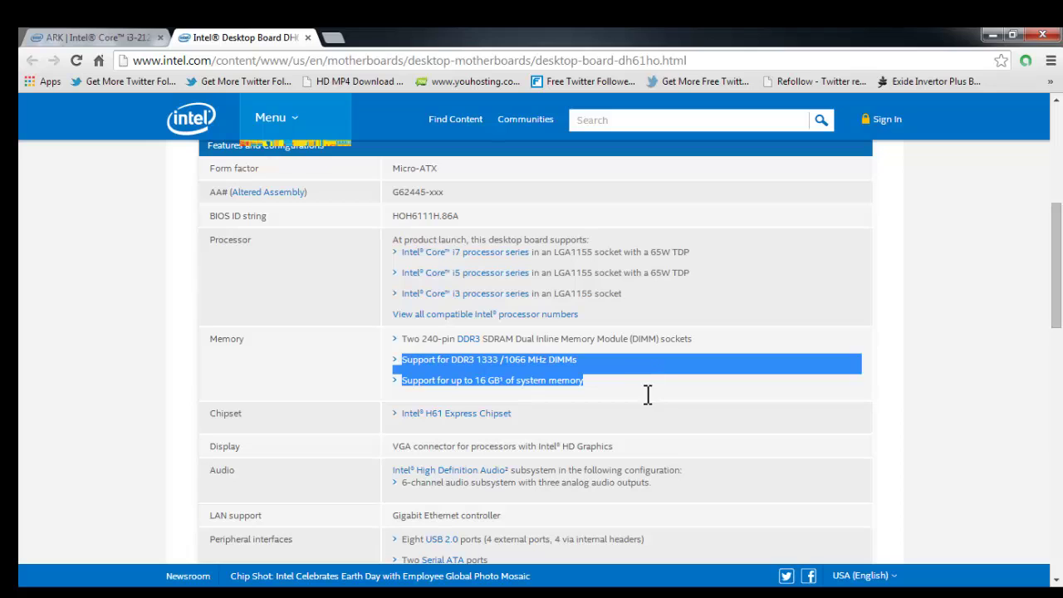
click(333, 373)
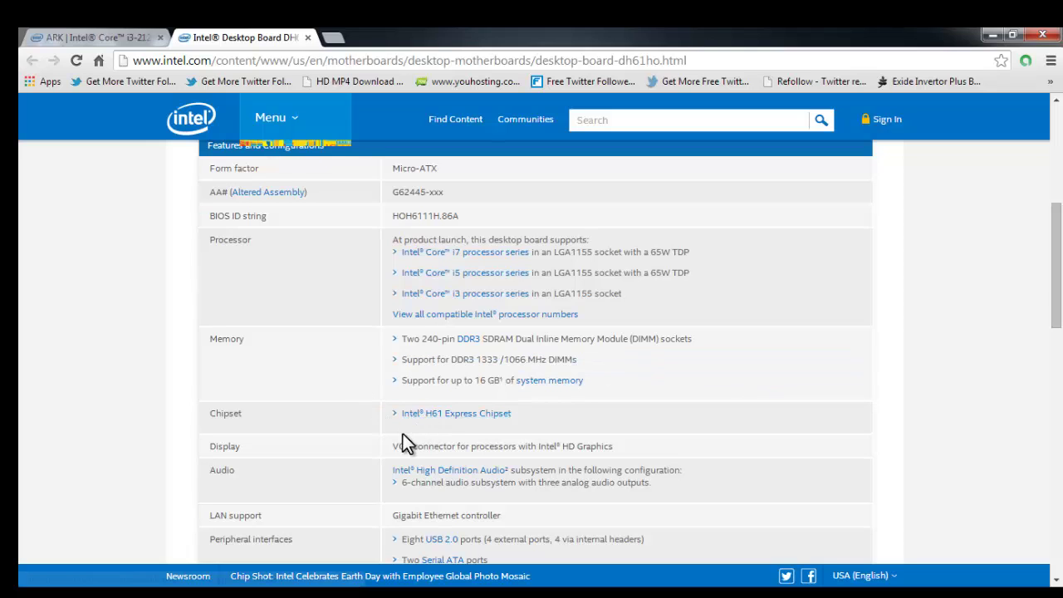
- Review the board's chipset, display, audio, LAN, peripheral and expansion specifications, and return to the product overview
scroll(376, 430, down, 1)
scroll(374, 430, down, 1)
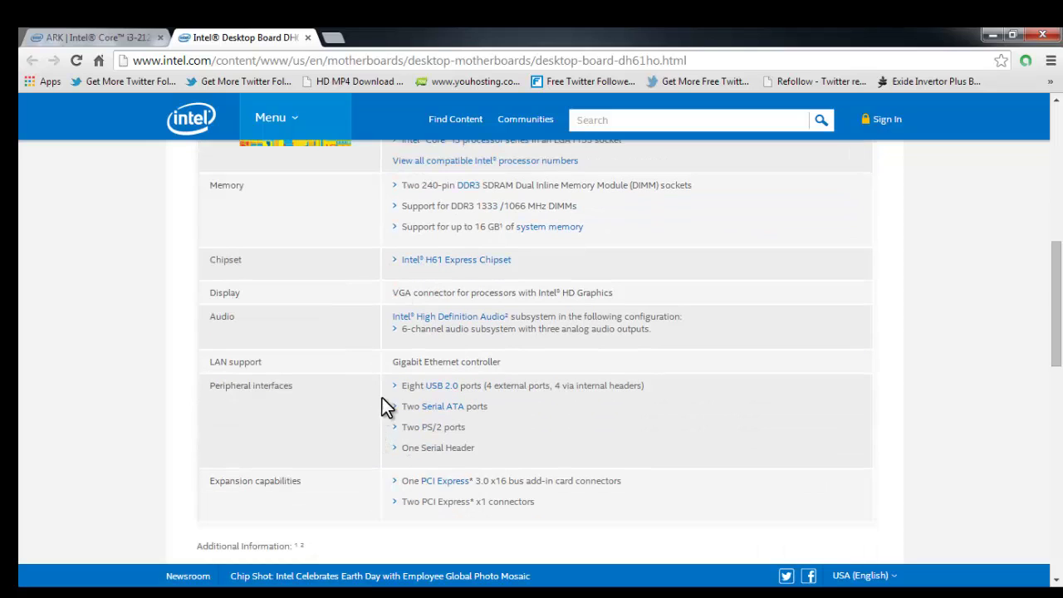
scroll(499, 469, down, 2)
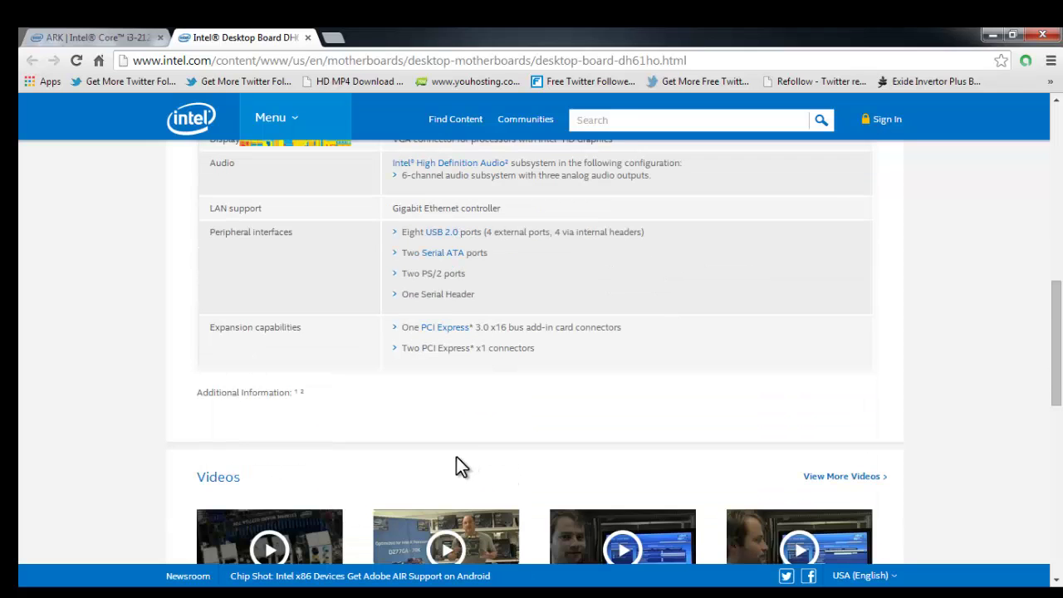
scroll(467, 423, down, 1)
scroll(470, 415, up, 9)
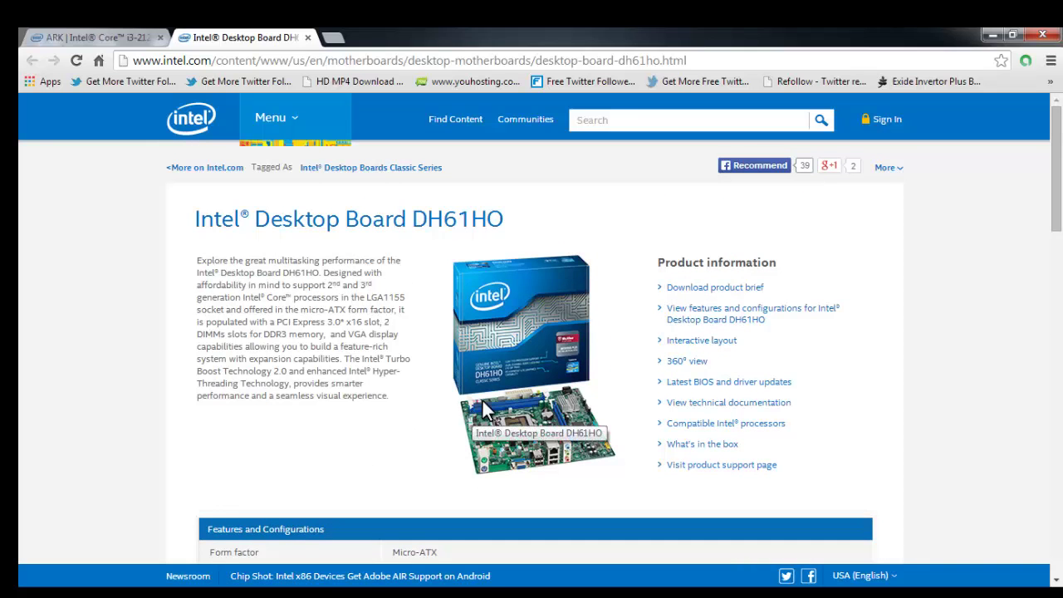
scroll(482, 403, down, 1)
scroll(484, 403, down, 4)
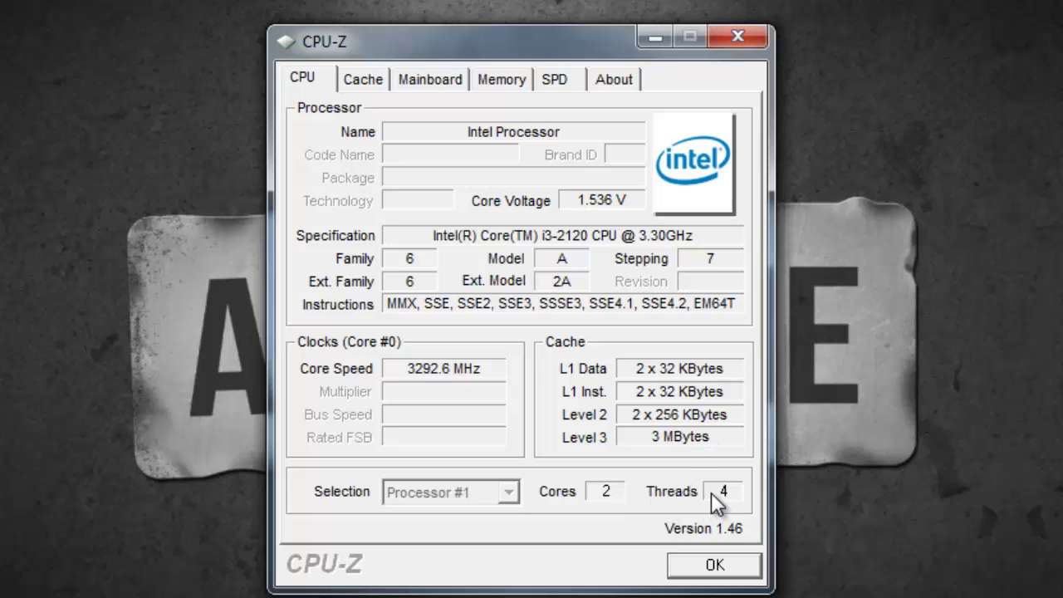
- Examine the cache, mainboard, memory, SPD and About information in CPU-Z, and close the program
click(364, 81)
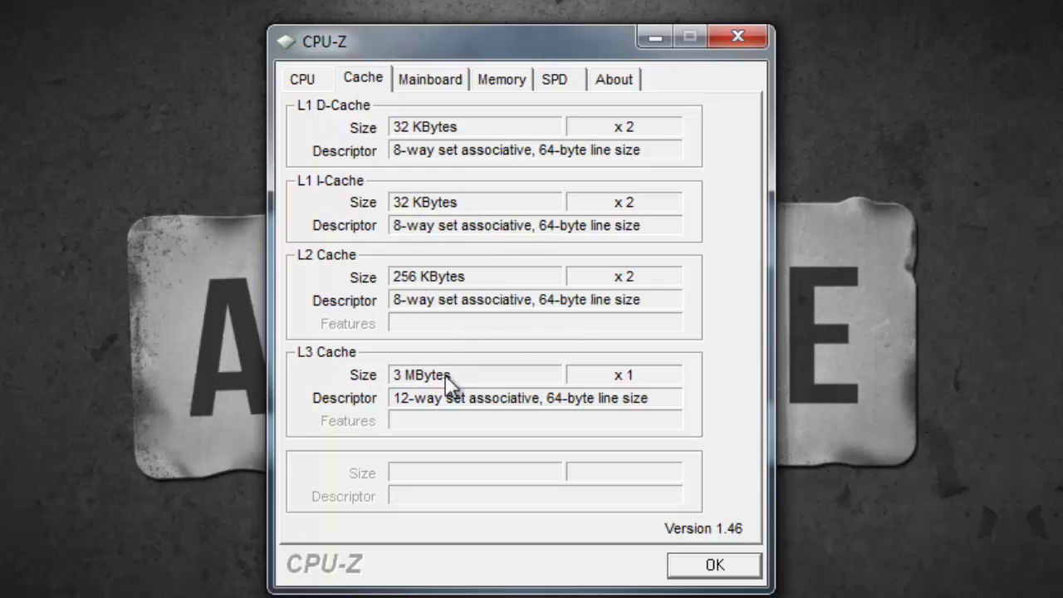
click(455, 86)
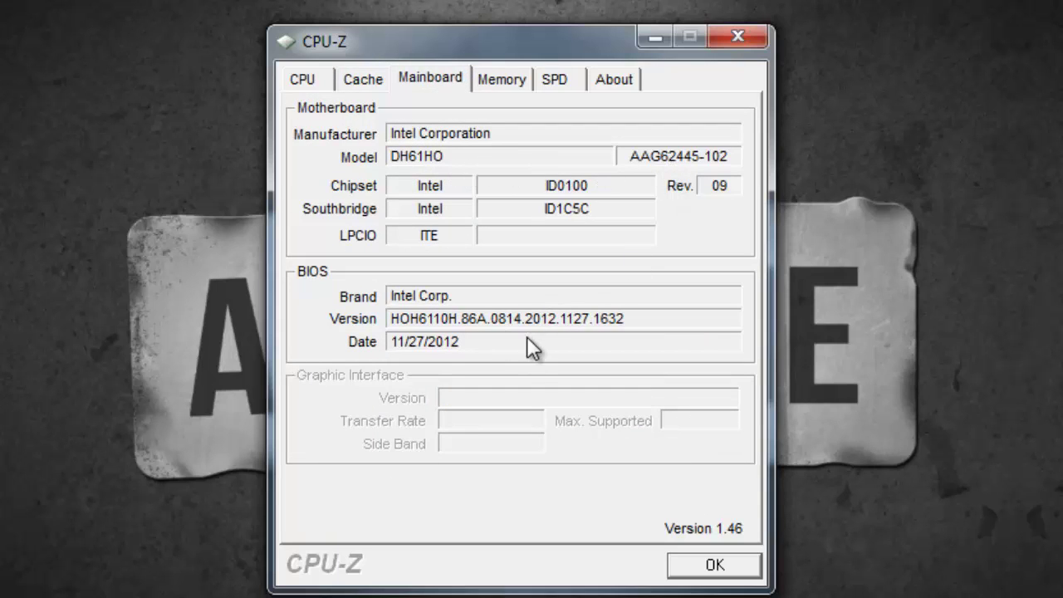
click(503, 83)
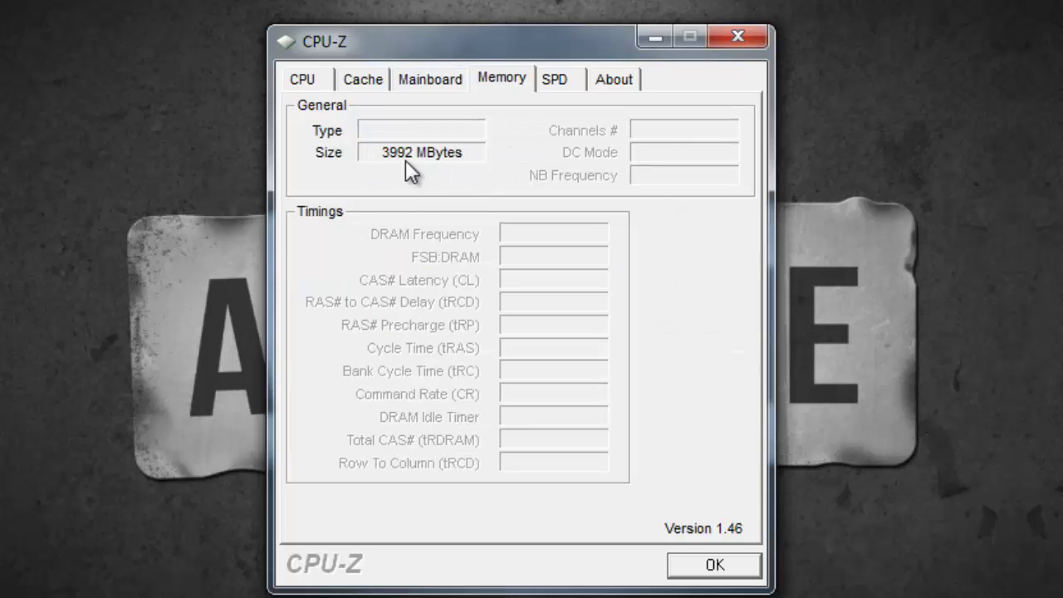
click(555, 83)
click(614, 79)
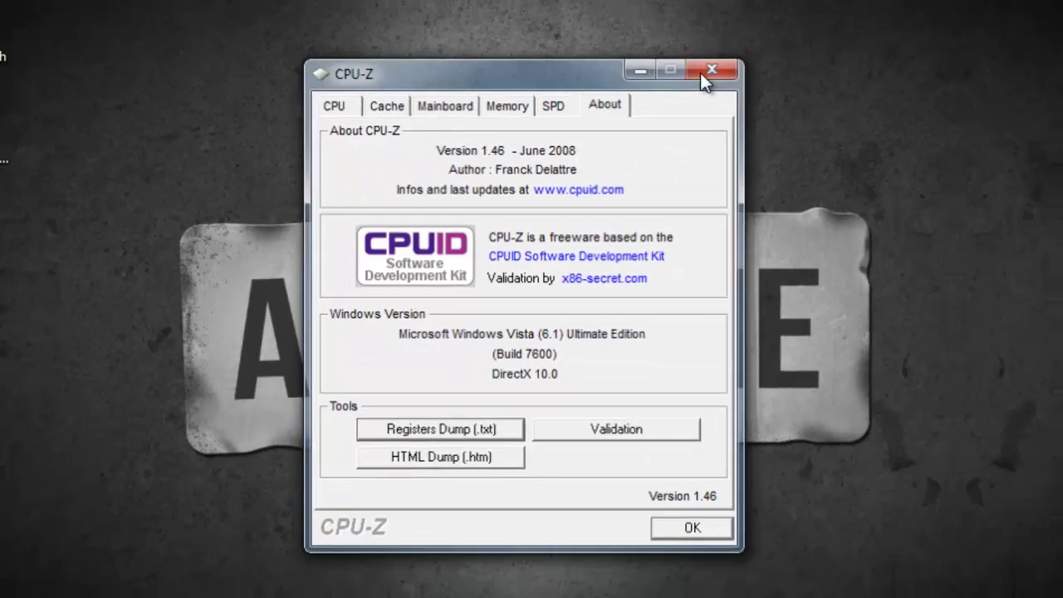
click(712, 70)
right_click(382, 9)
click(449, 138)
right_click(367, 68)
click(429, 126)
- Open the computer's system properties and go to its Windows Experience Index
right_click(70, 53)
click(108, 194)
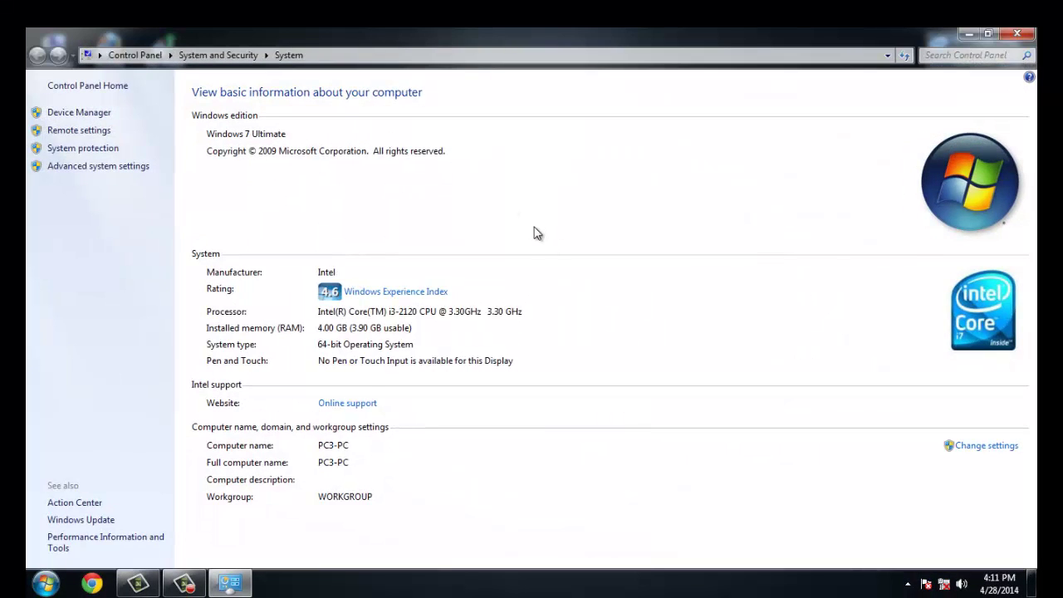
click(413, 292)
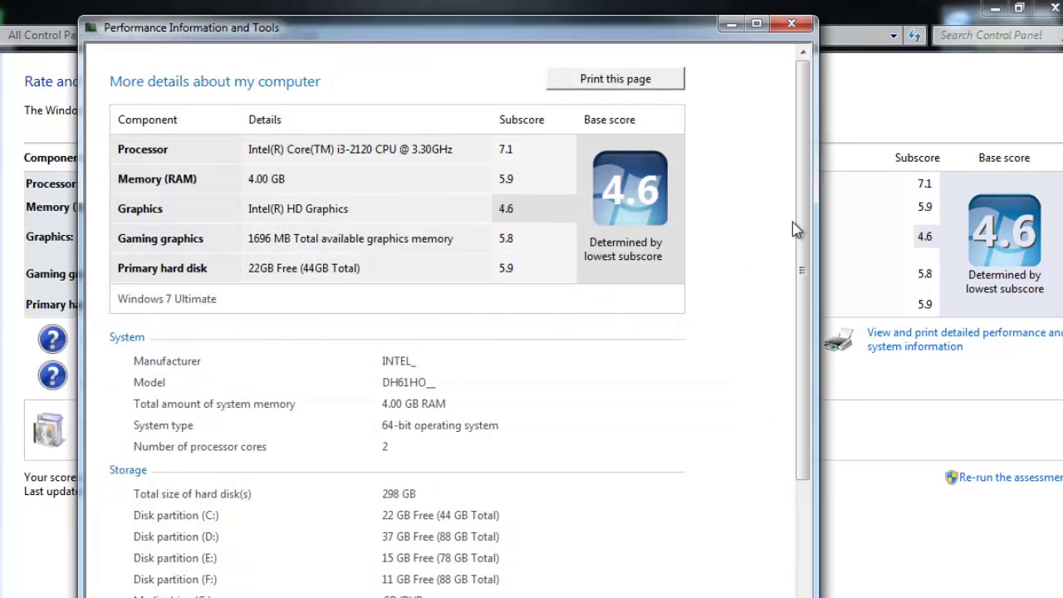
- Review the component scores and system details in the detailed performance report
drag(804, 203, 800, 300)
drag(140, 348, 314, 347)
click(415, 353)
- Highlight the display adapter type, total available graphics memory and dedicated graphics memory in the report's Graphics section
scroll(802, 337, down, 3)
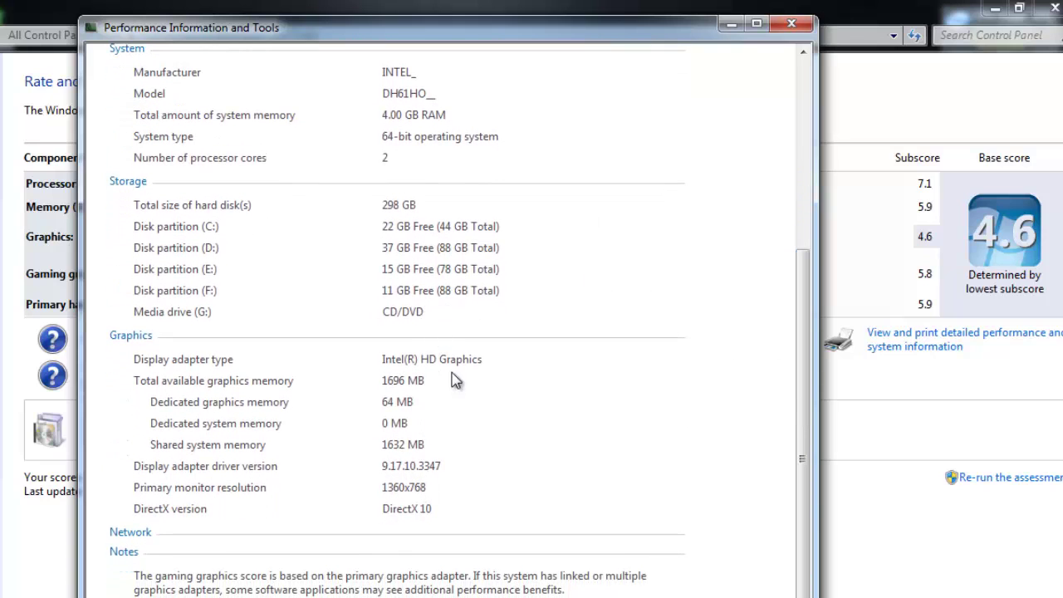
drag(471, 362, 365, 362)
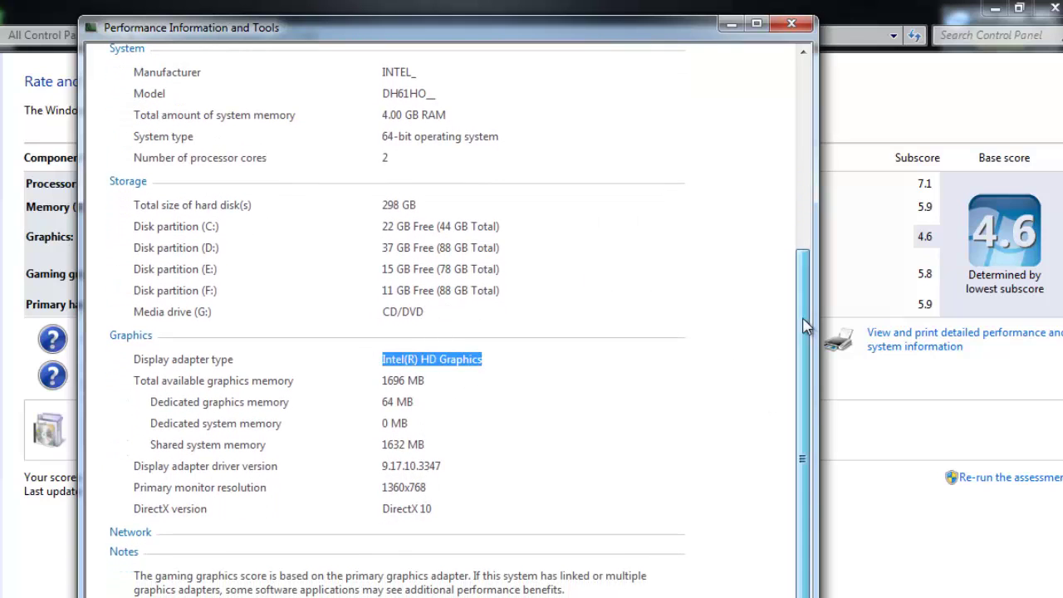
drag(804, 326, 803, 332)
drag(150, 390, 422, 371)
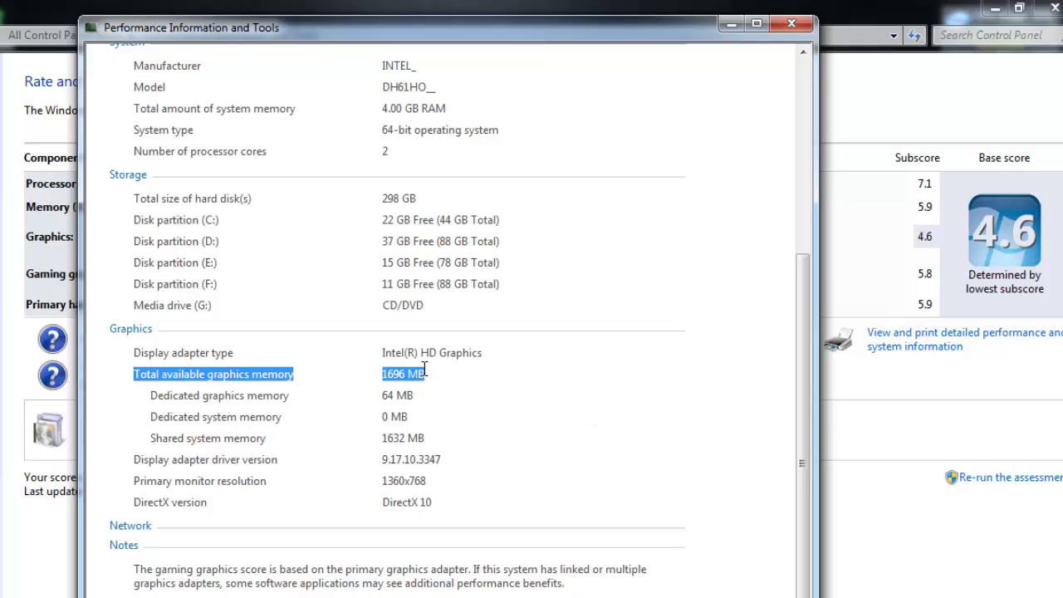
click(423, 397)
drag(166, 395, 431, 390)
click(440, 427)
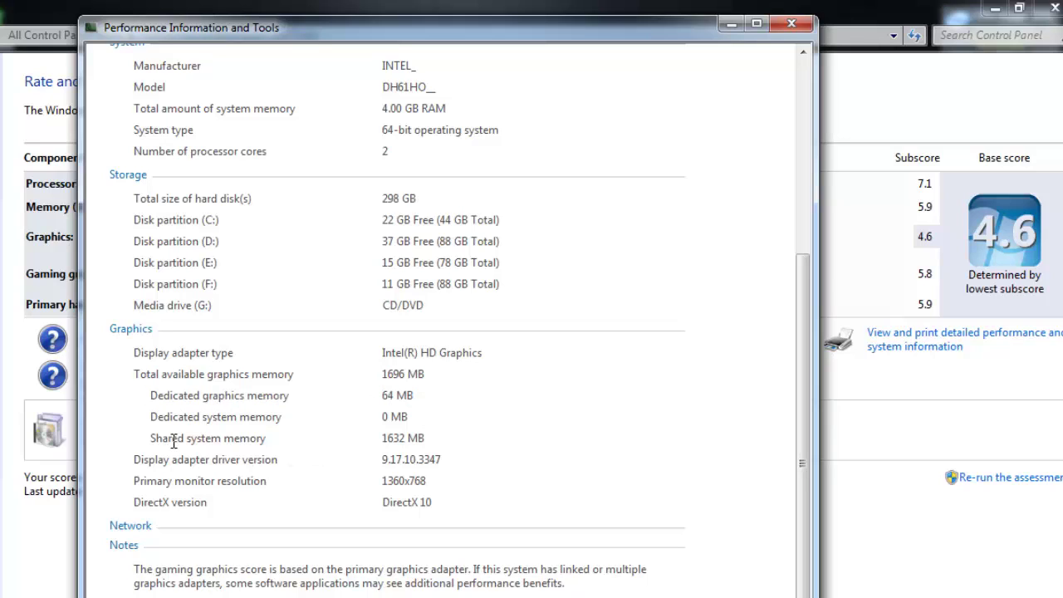
- Check the shared system memory and DirectX version in the Graphics section, and close the detailed performance report
drag(146, 438, 129, 469)
click(501, 449)
click(366, 496)
drag(388, 507, 487, 507)
click(492, 507)
click(792, 23)
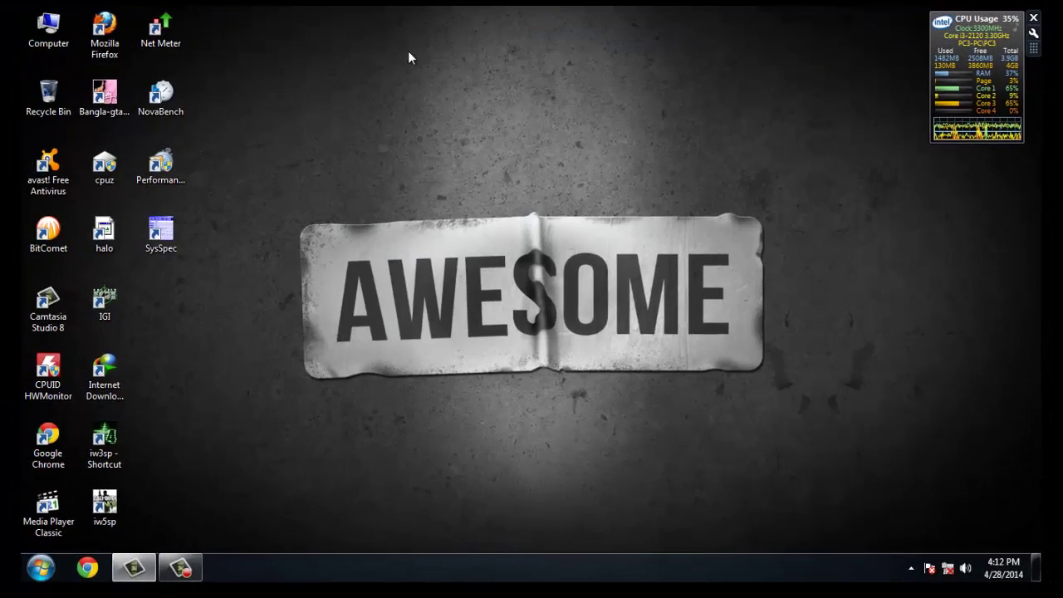
- Launch CPUID HWMonitor from the desktop, look through its sensor list and maximize the window
right_click(407, 58)
click(441, 93)
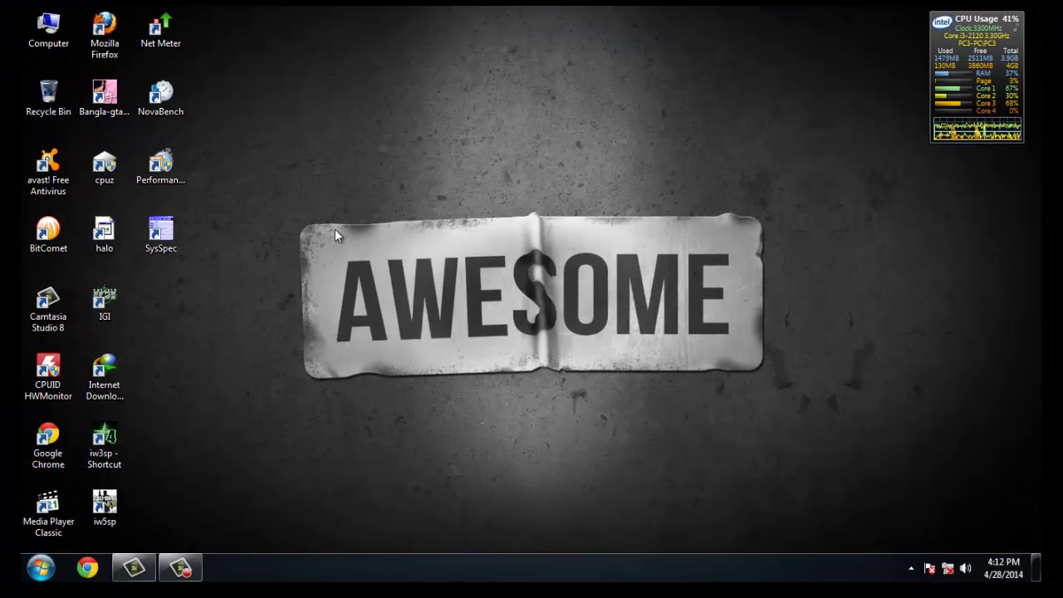
double_click(38, 378)
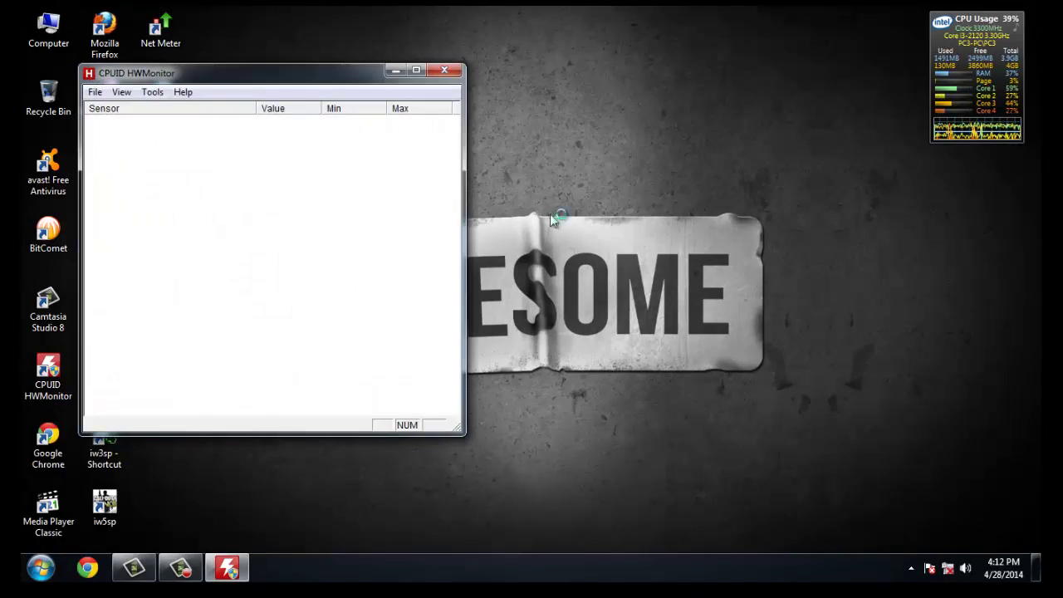
drag(258, 83, 421, 95)
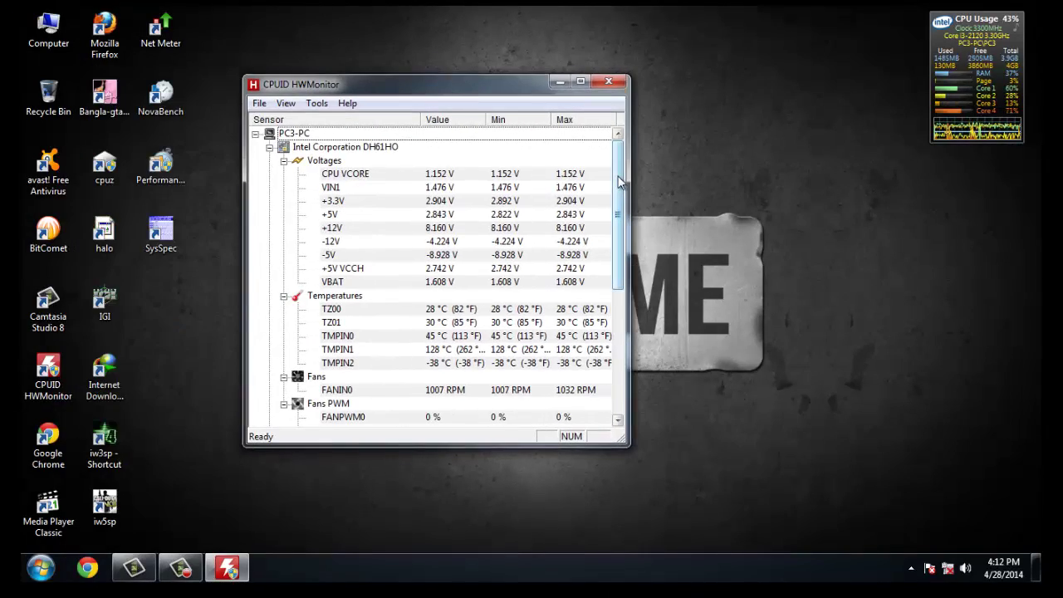
drag(618, 181, 618, 271)
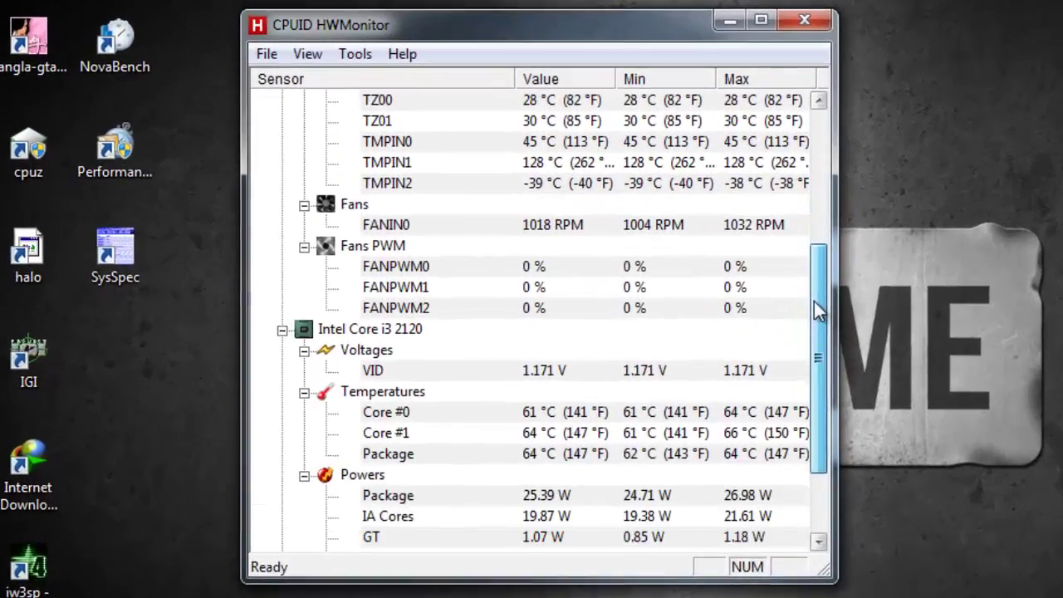
drag(818, 310, 819, 399)
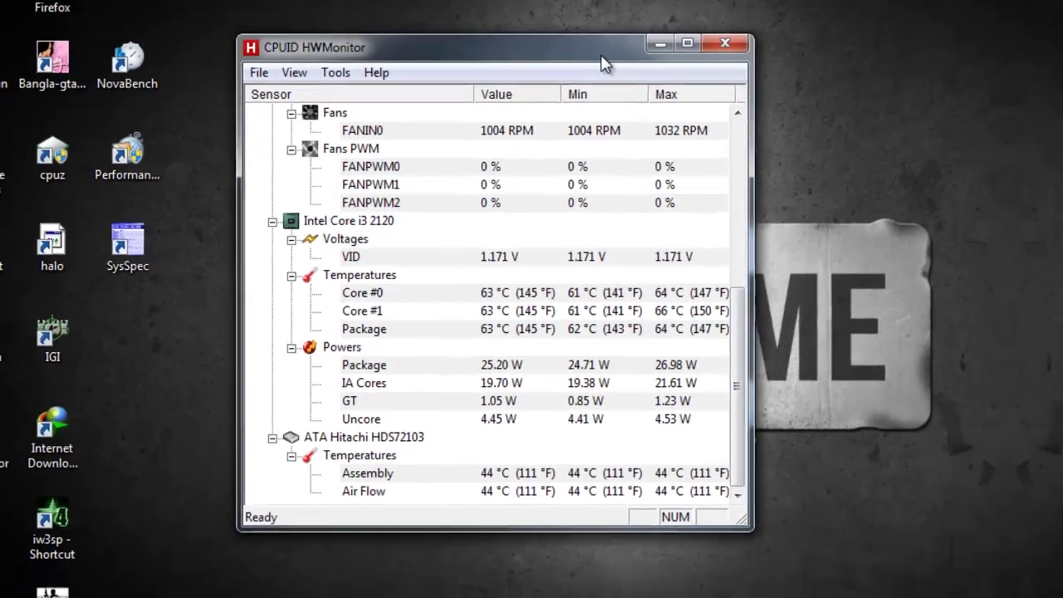
double_click(664, 22)
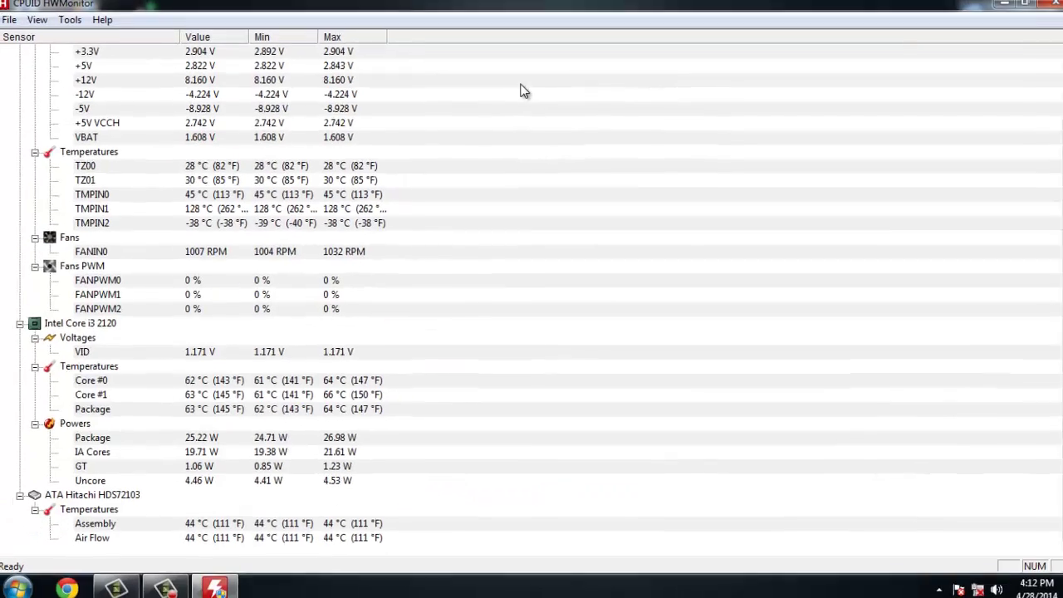
- Examine the FANIN0 fan speed and the Core #0 and Core #1 temperatures in the sensor list
scroll(274, 150, up, 2)
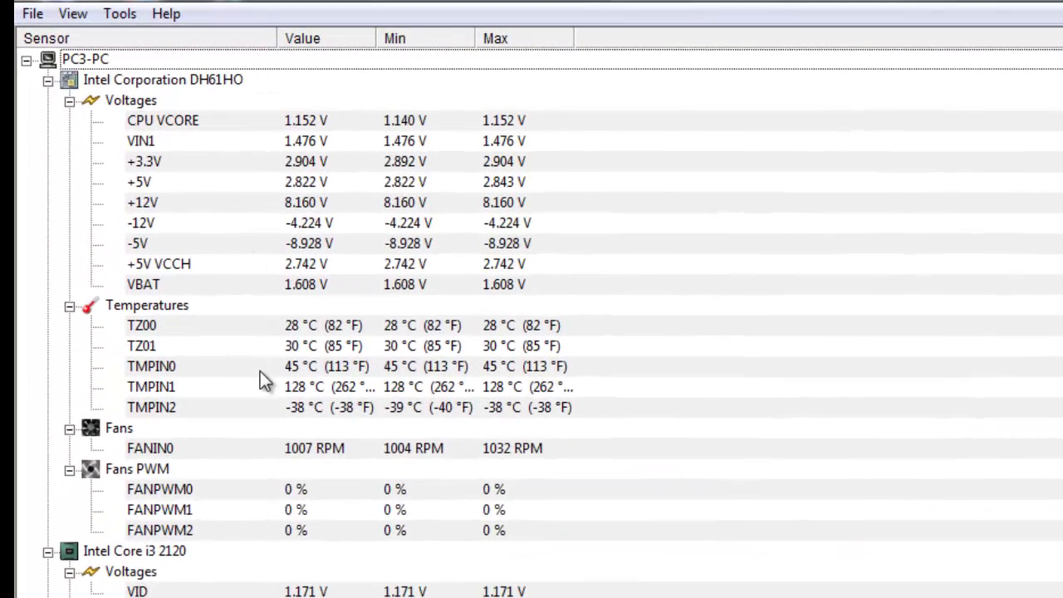
scroll(168, 271, down, 2)
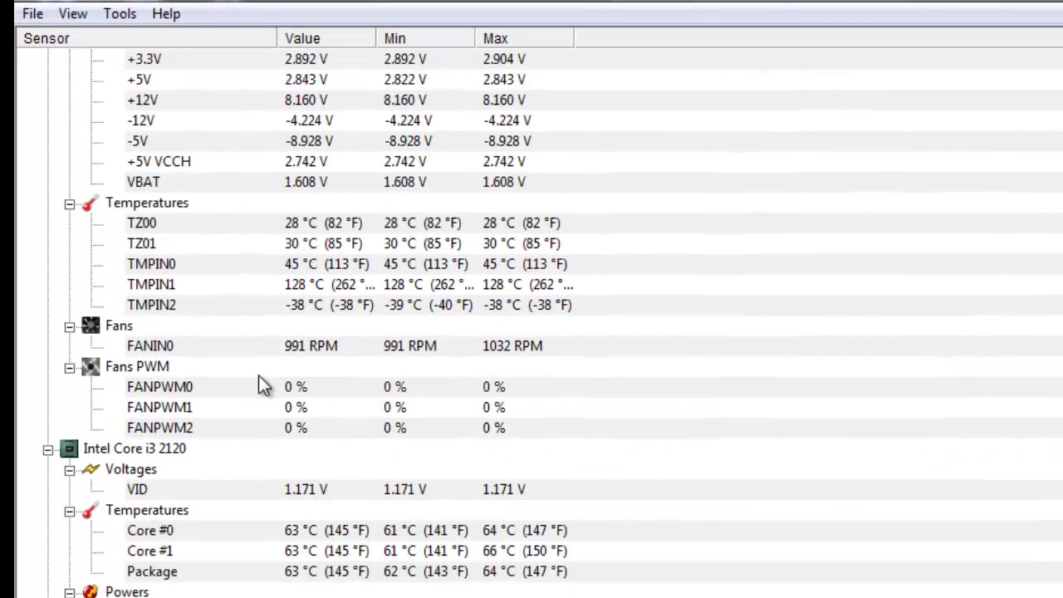
click(200, 348)
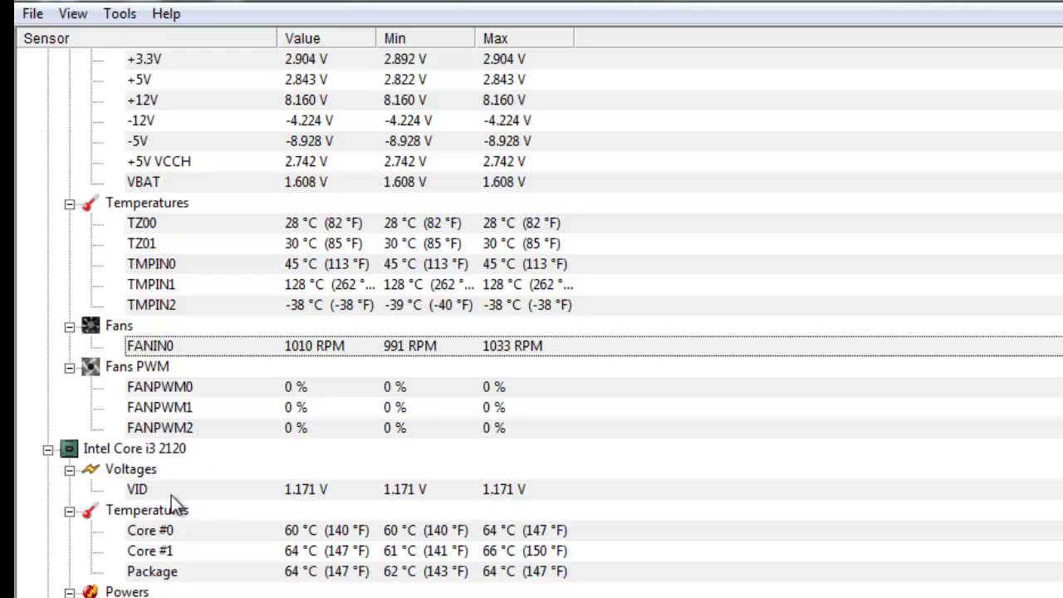
click(242, 535)
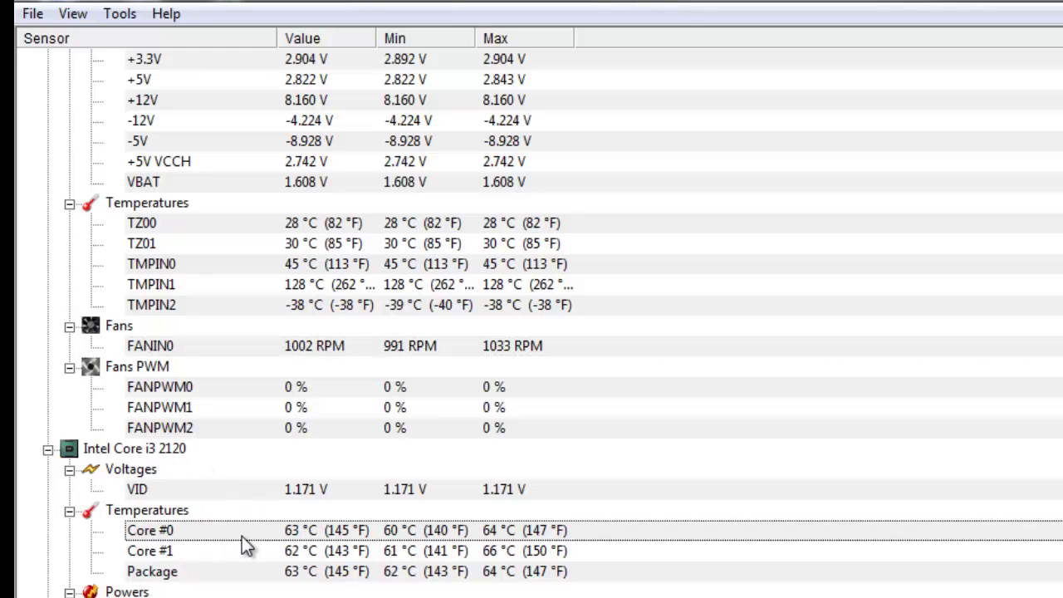
click(241, 555)
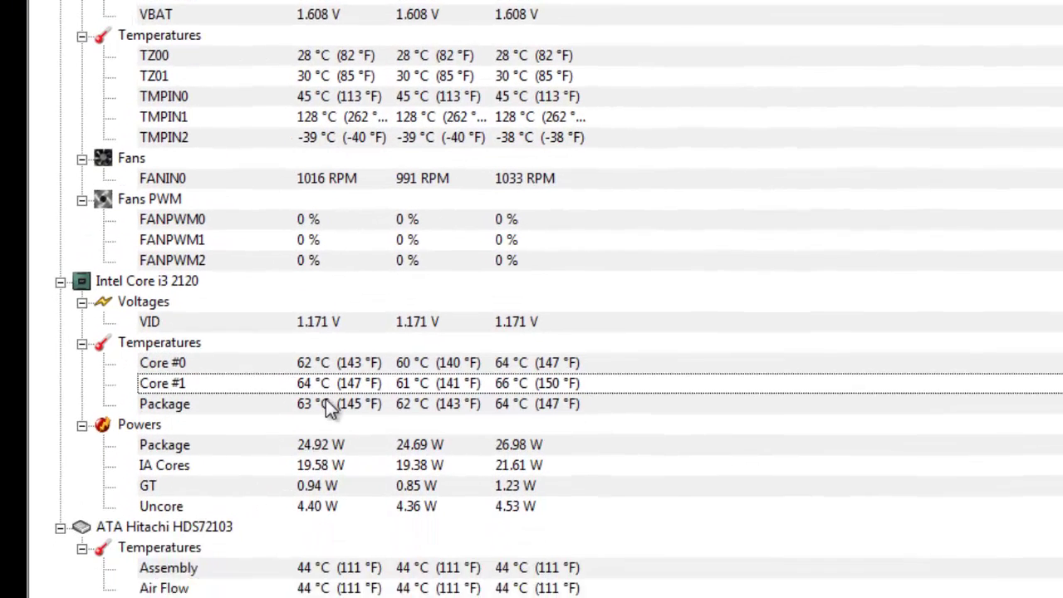
- Examine the Core #0, Core #1 and Package temperatures of the Intel Core i3 2120 in the sensor list
click(316, 565)
click(333, 343)
click(341, 322)
click(342, 342)
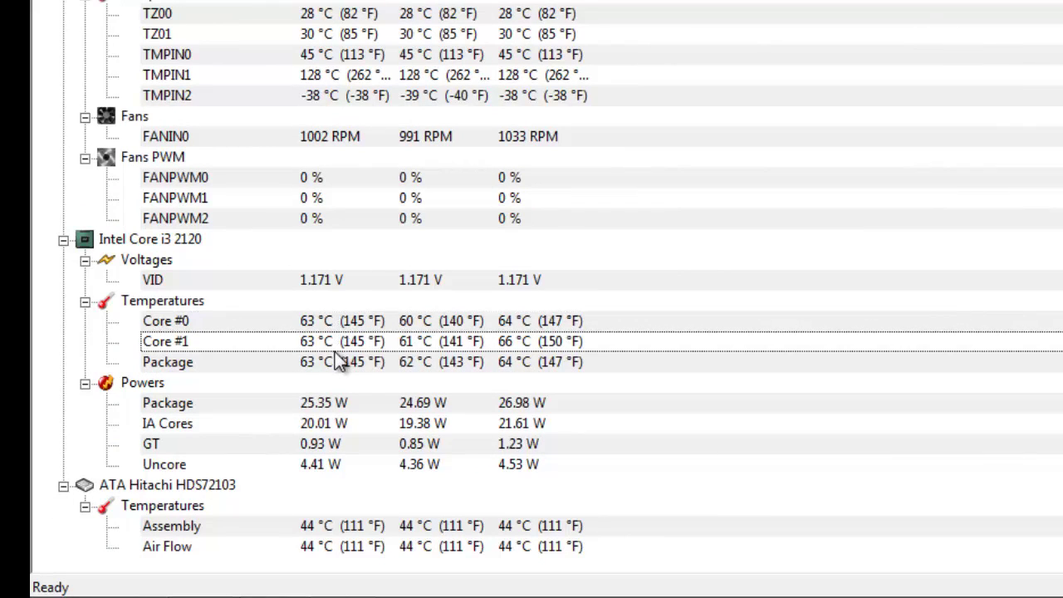
click(340, 363)
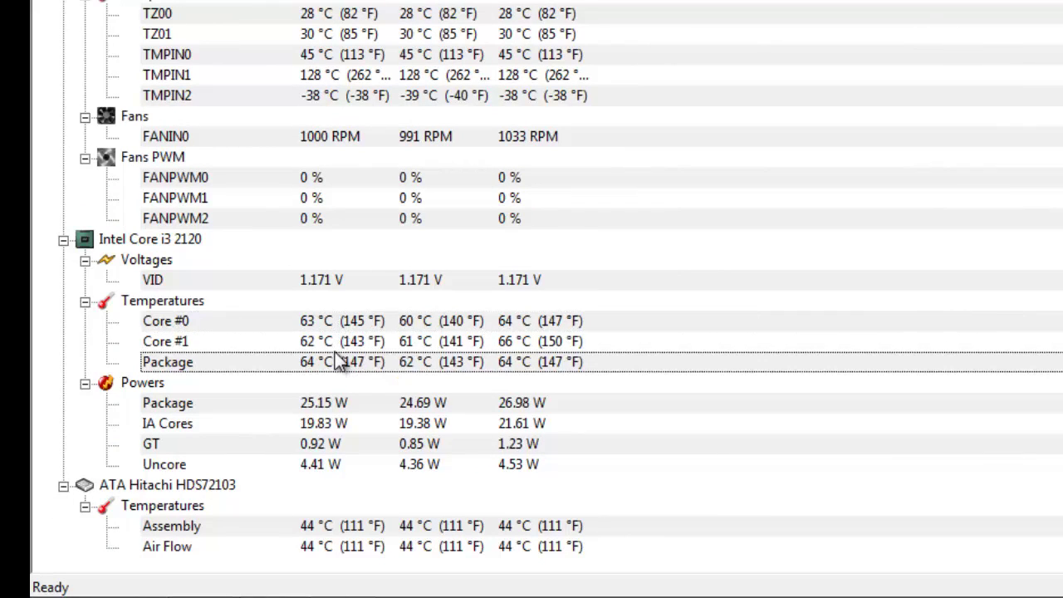
click(345, 342)
click(346, 323)
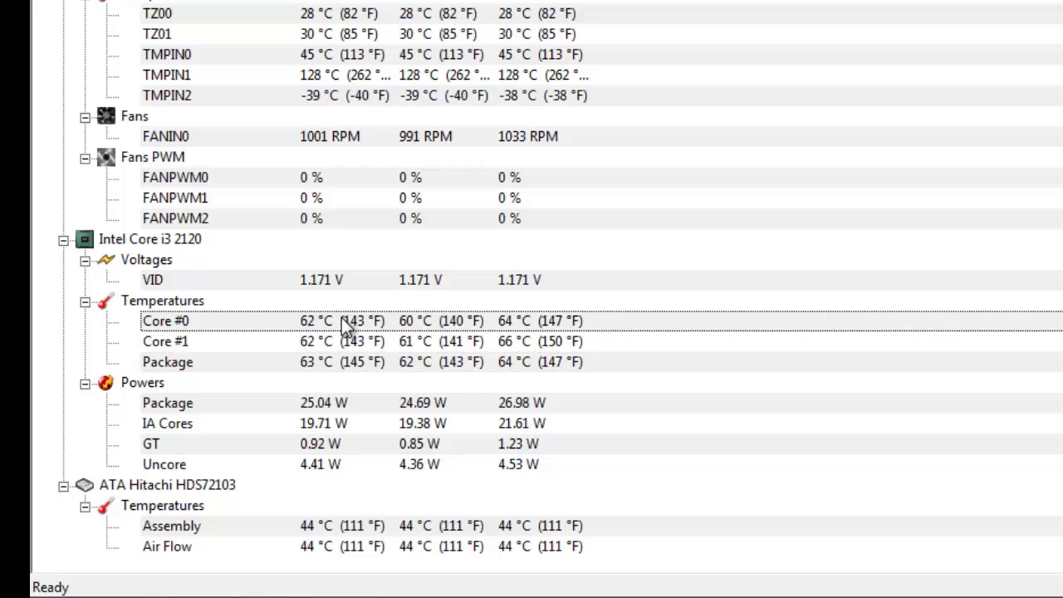
click(337, 344)
click(338, 362)
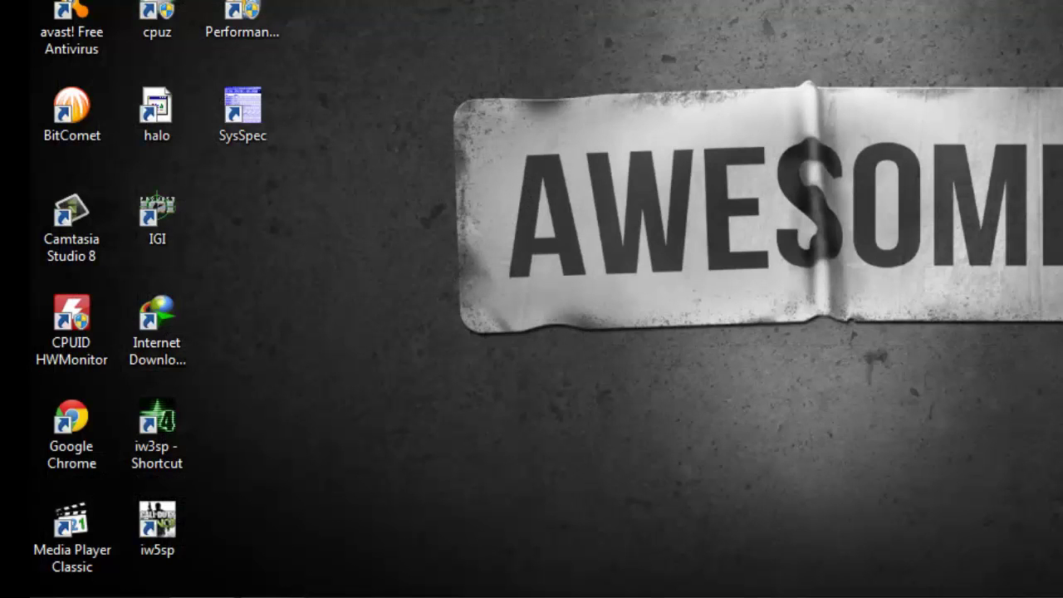
- Launch PassMark PerformanceTest from the desktop and continue with the 30-day evaluation
right_click(928, 29)
key(Escape)
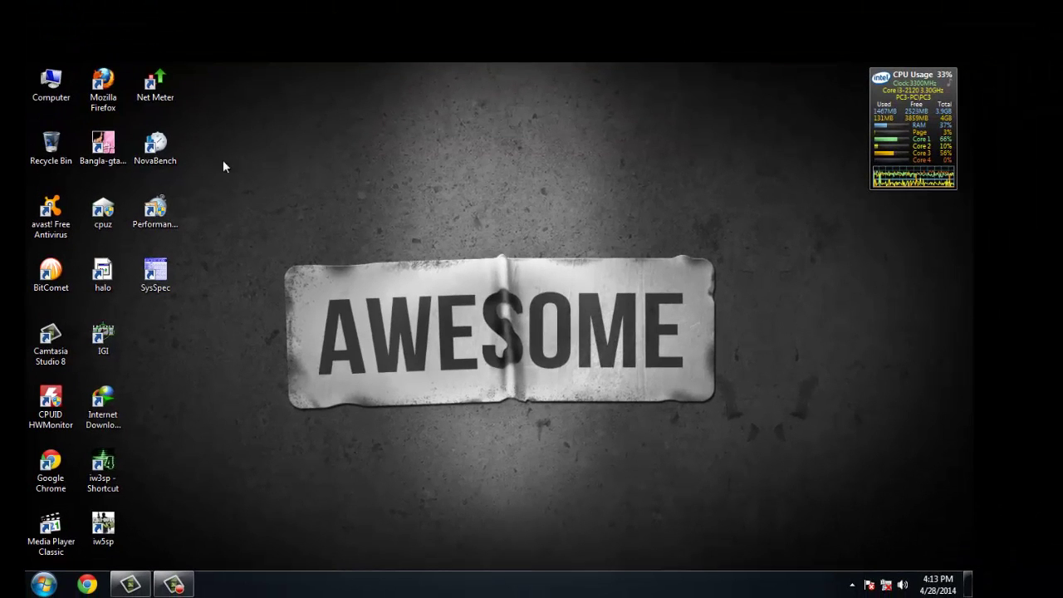
click(157, 215)
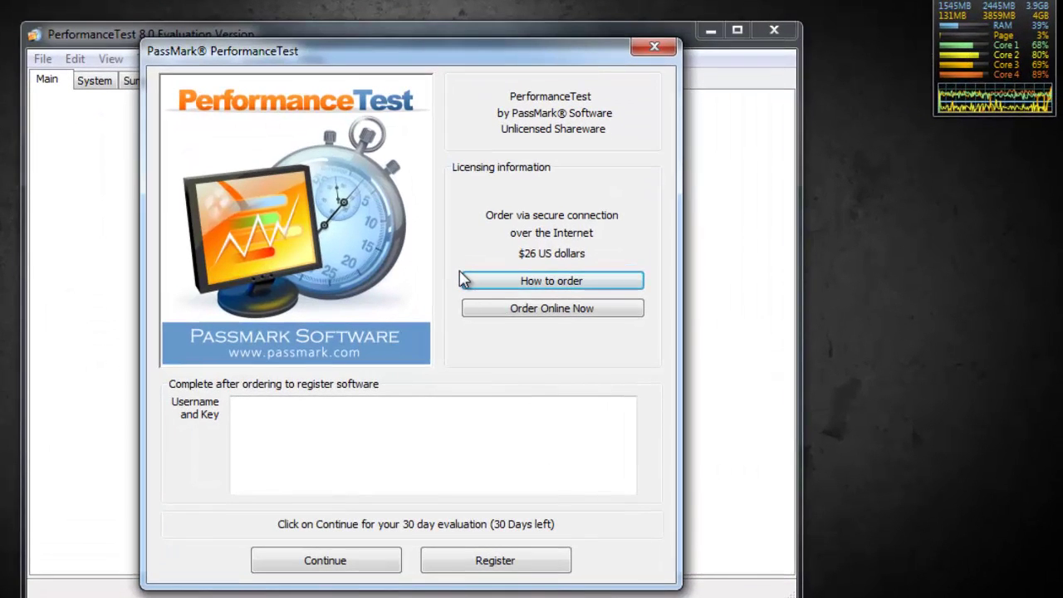
click(322, 561)
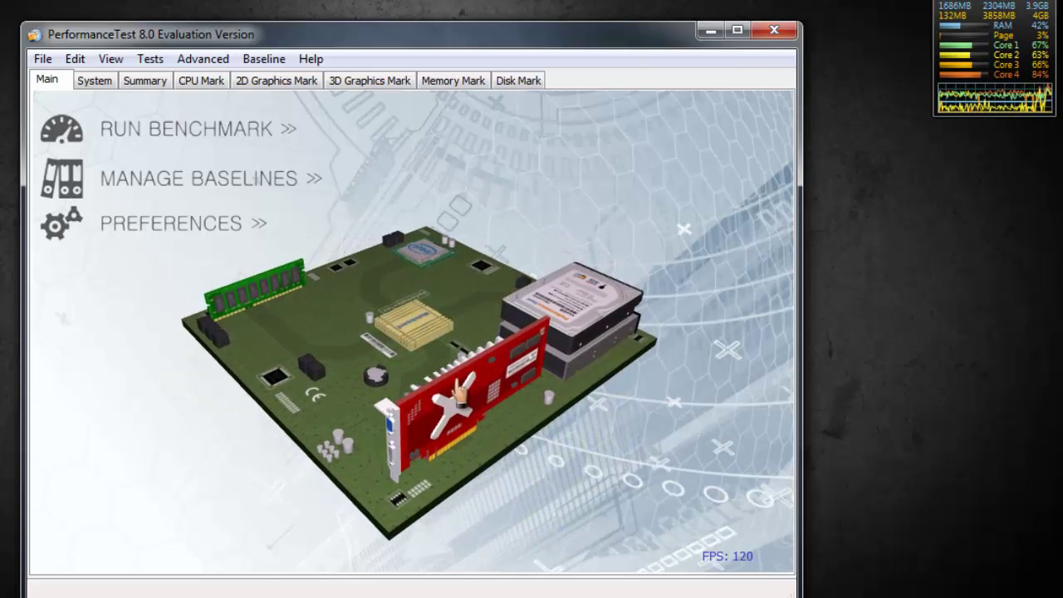
- View the video card and hard drive details from the 3D motherboard model, returning to the overview after each
click(452, 386)
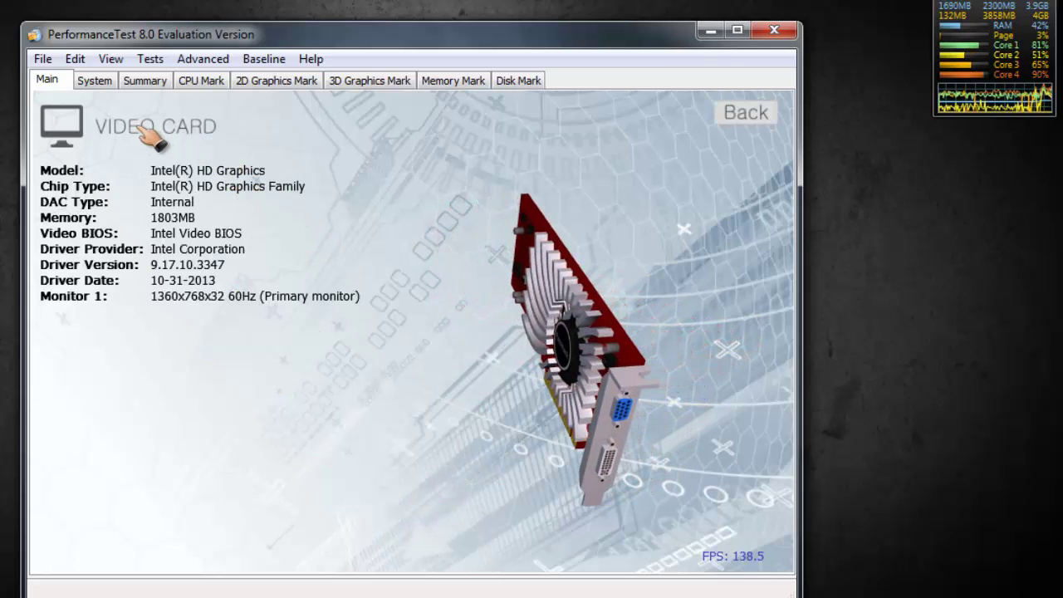
click(735, 121)
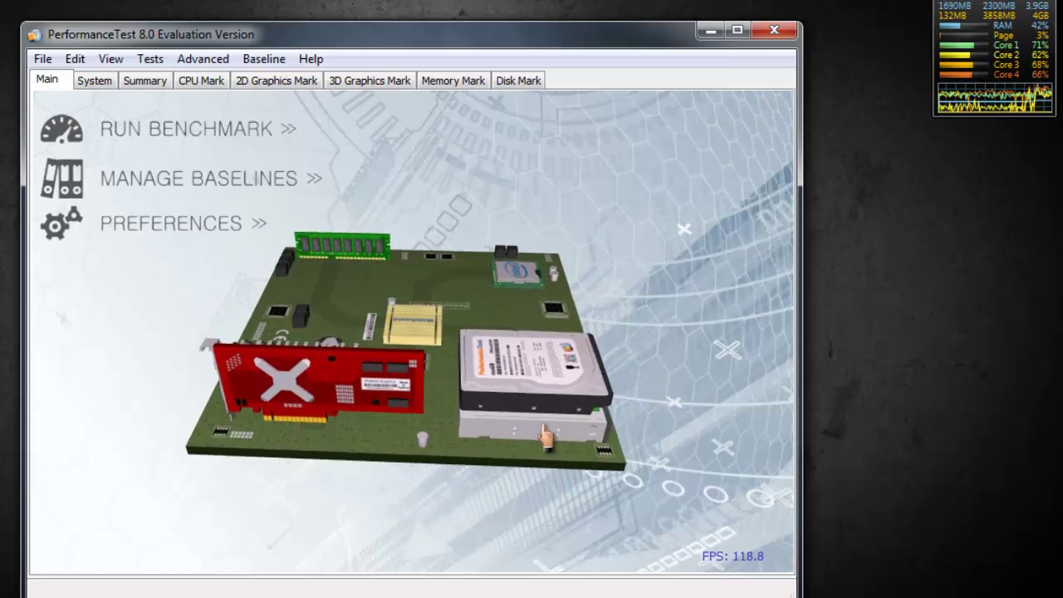
click(540, 432)
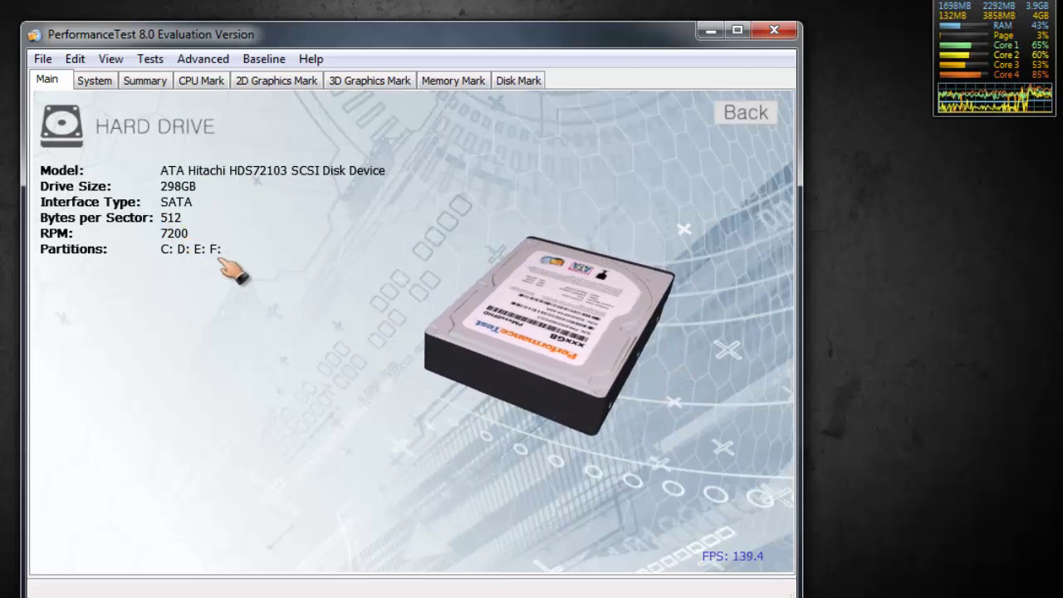
click(757, 121)
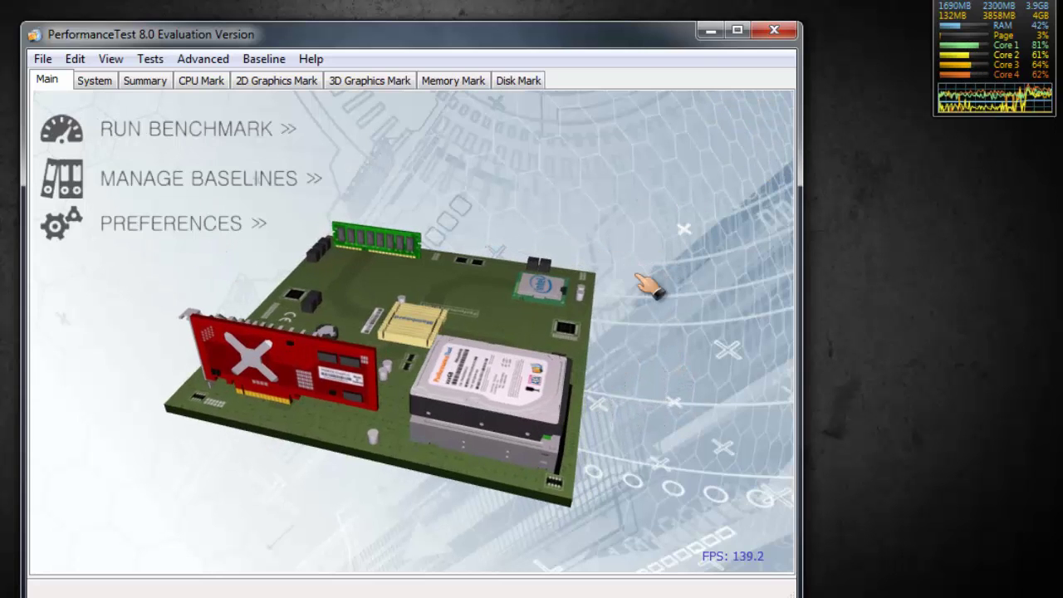
- View the CPU and motherboard details from the 3D model, returning to the overview after each
click(553, 295)
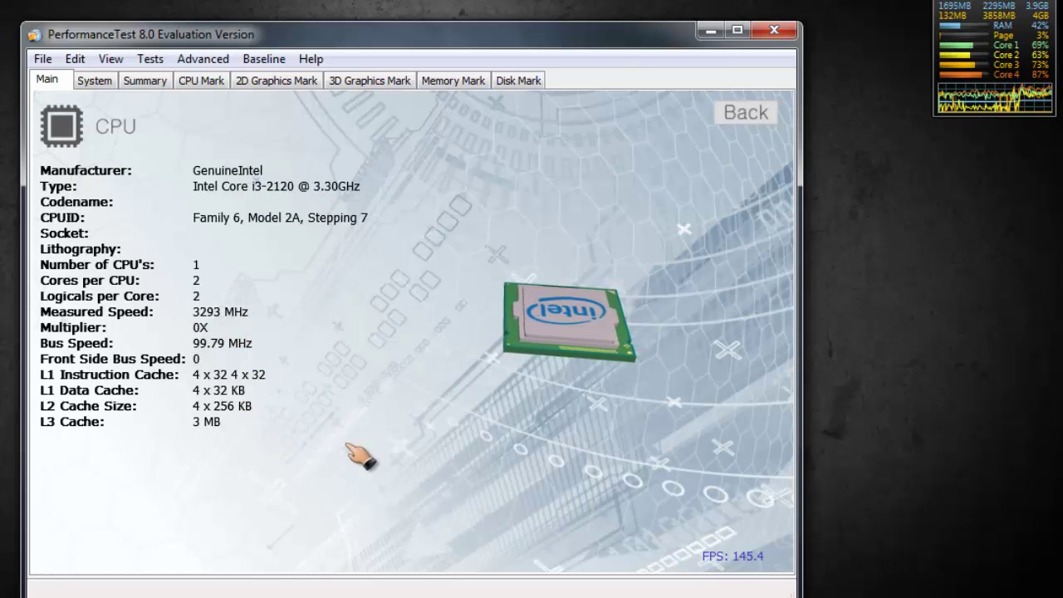
click(783, 115)
click(432, 332)
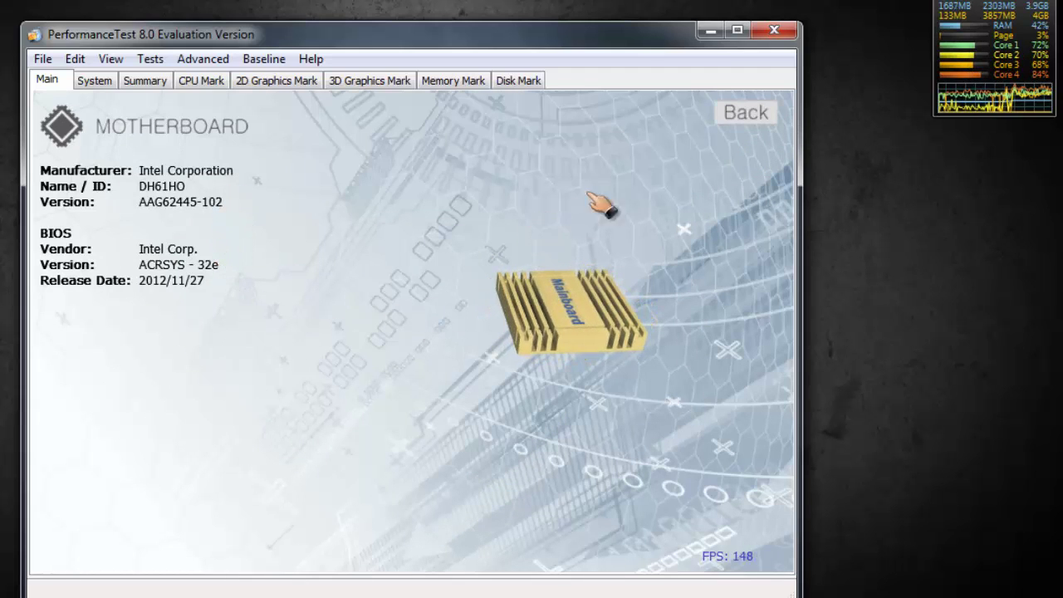
click(763, 119)
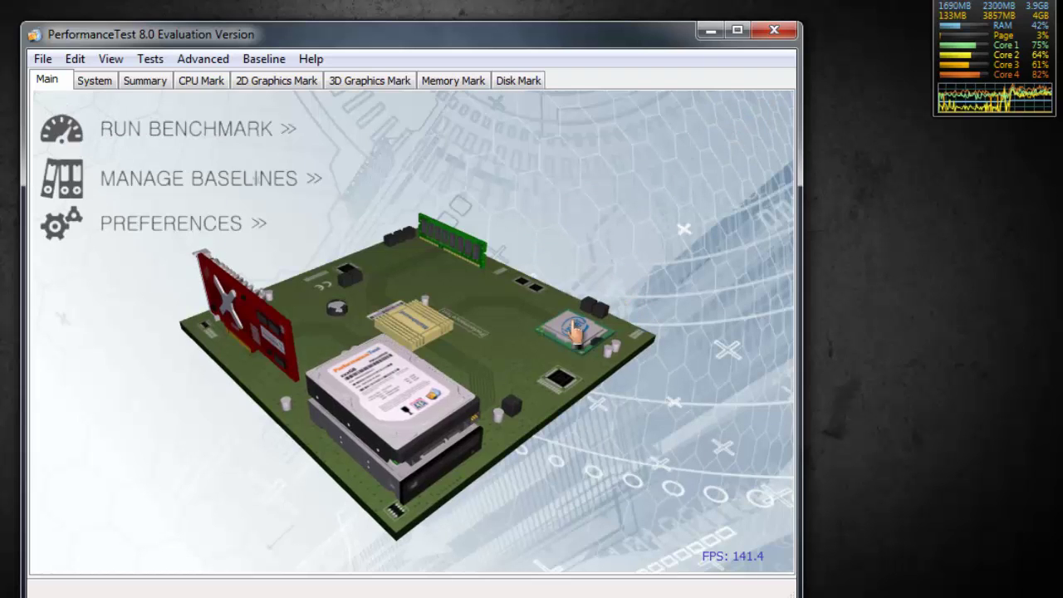
- View the optical drive and RAM module details from the 3D model, returning to the overview after each
click(437, 465)
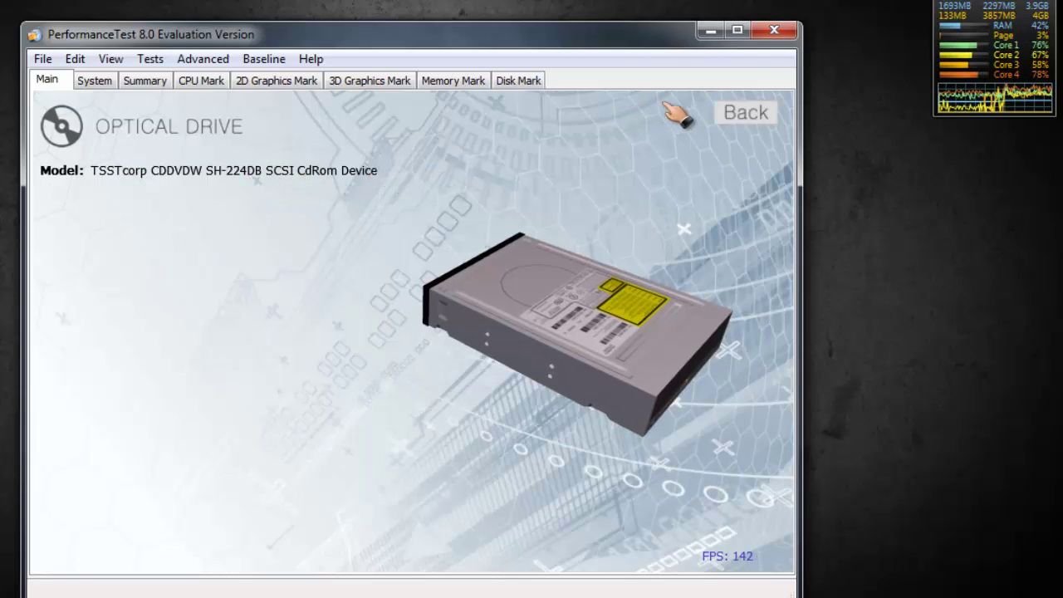
click(743, 117)
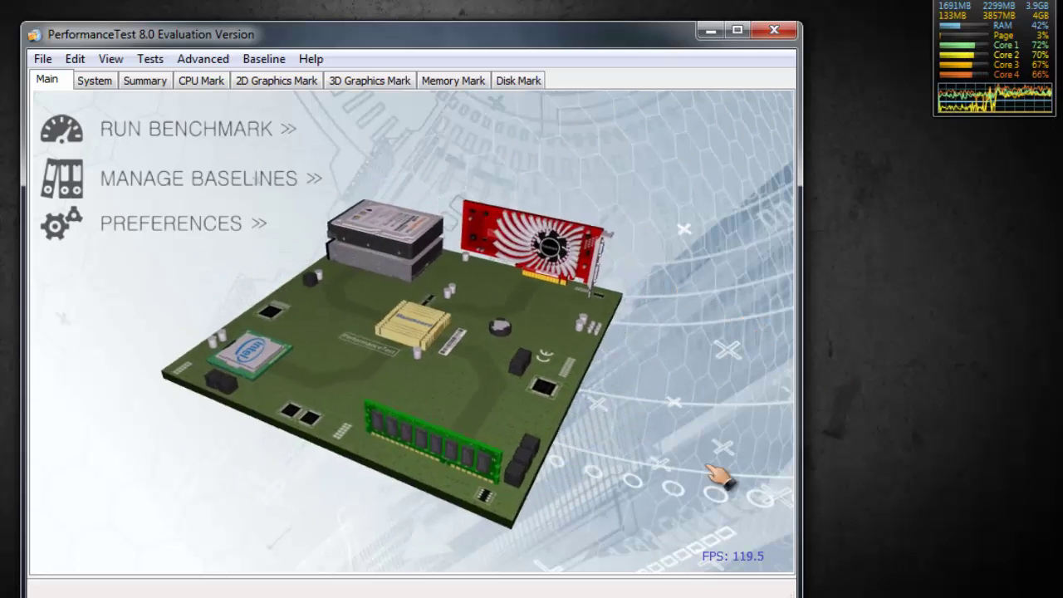
click(540, 423)
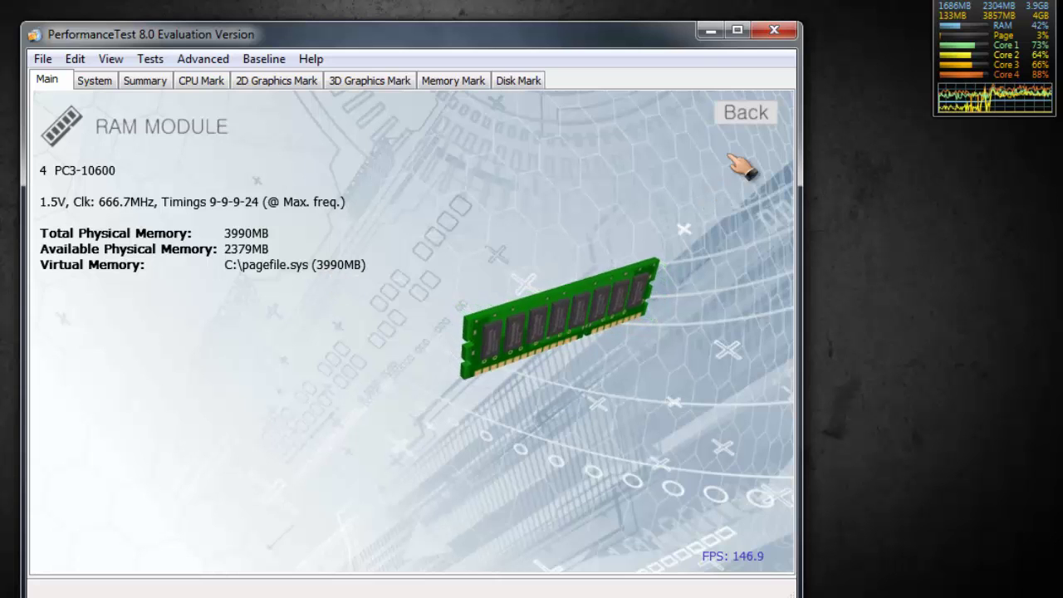
click(744, 116)
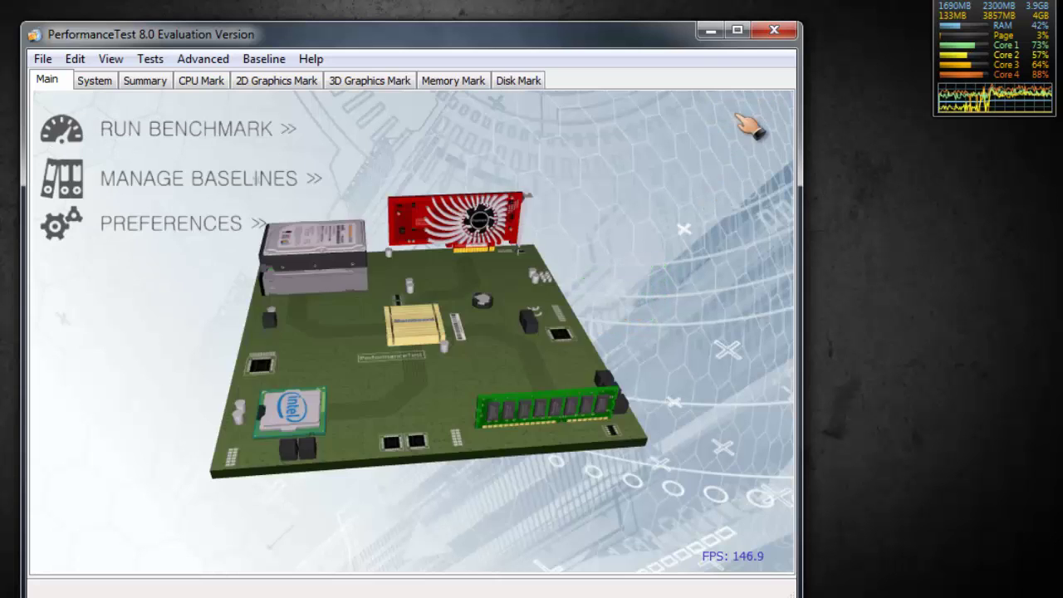
- Show the system information comparison list, and start a run of all benchmark tests
click(99, 86)
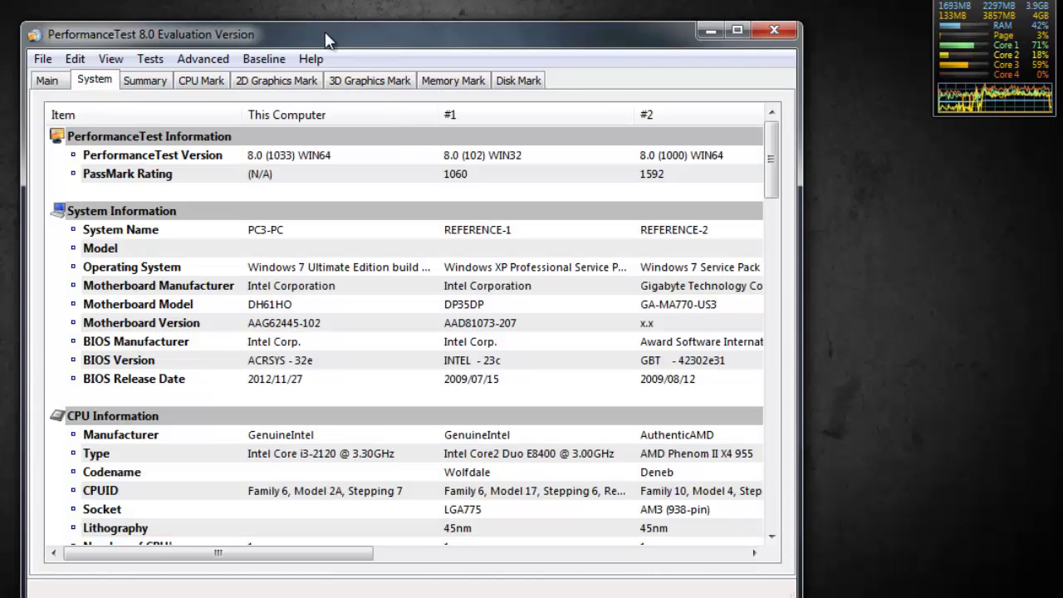
click(150, 59)
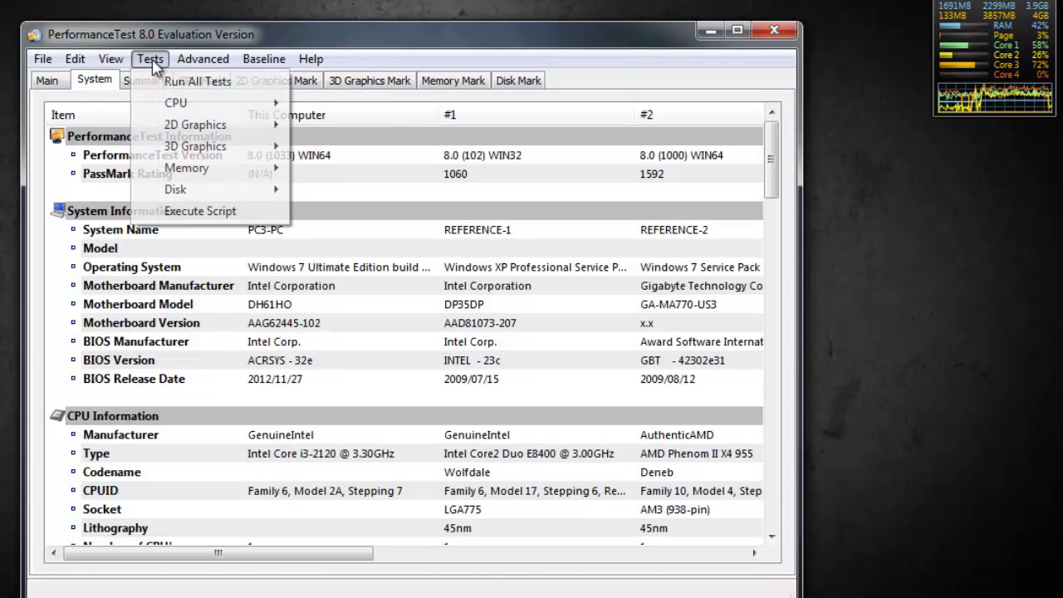
click(353, 43)
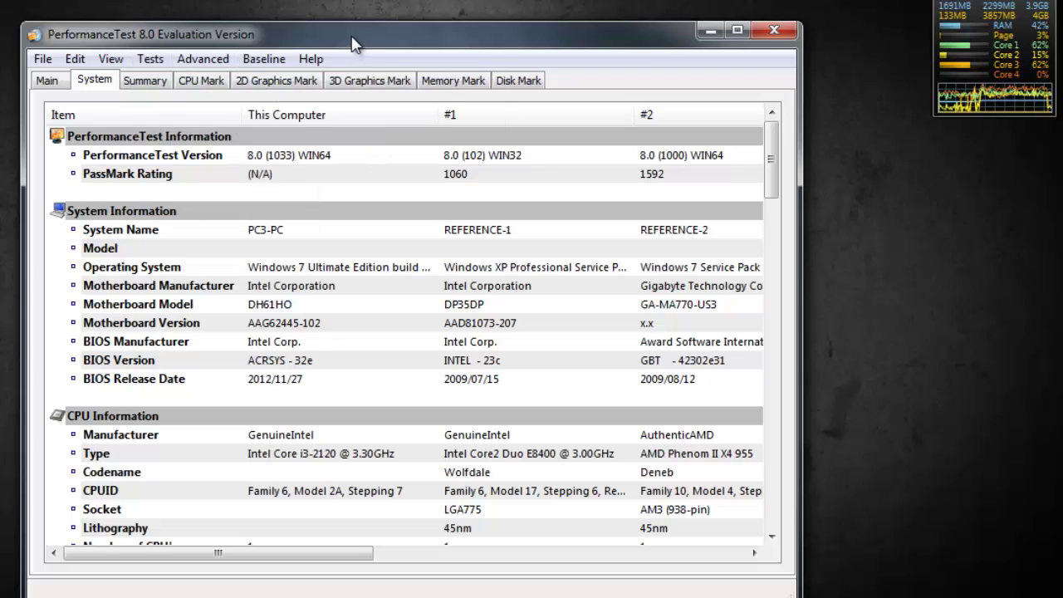
click(146, 60)
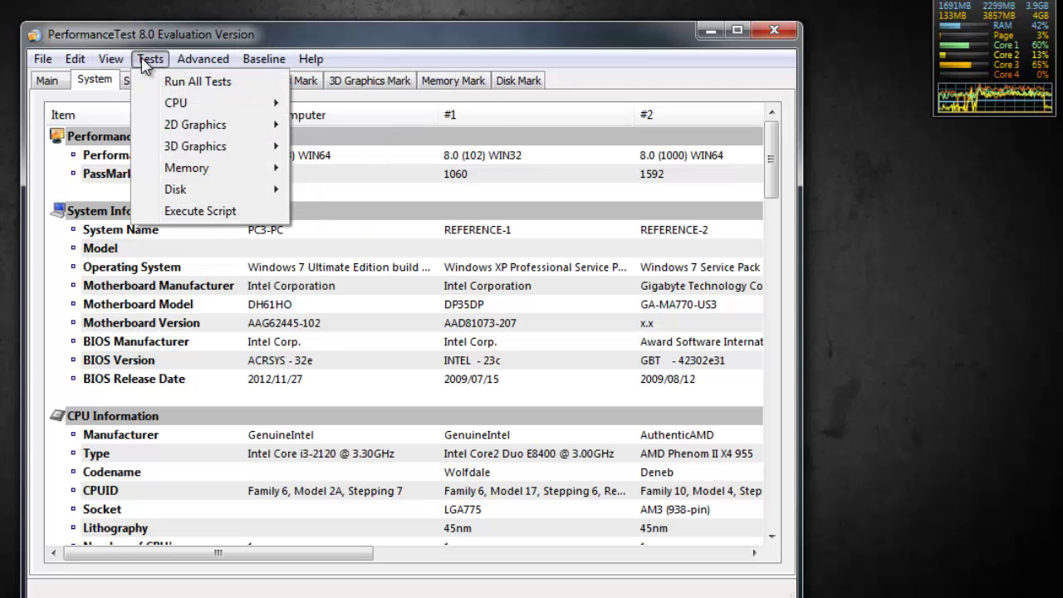
click(177, 82)
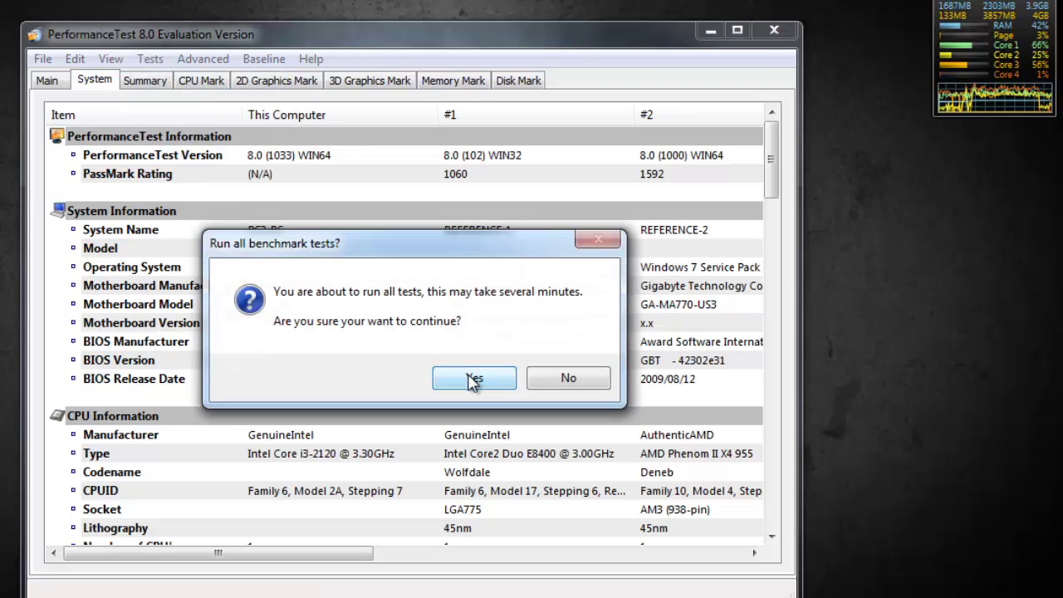
click(472, 380)
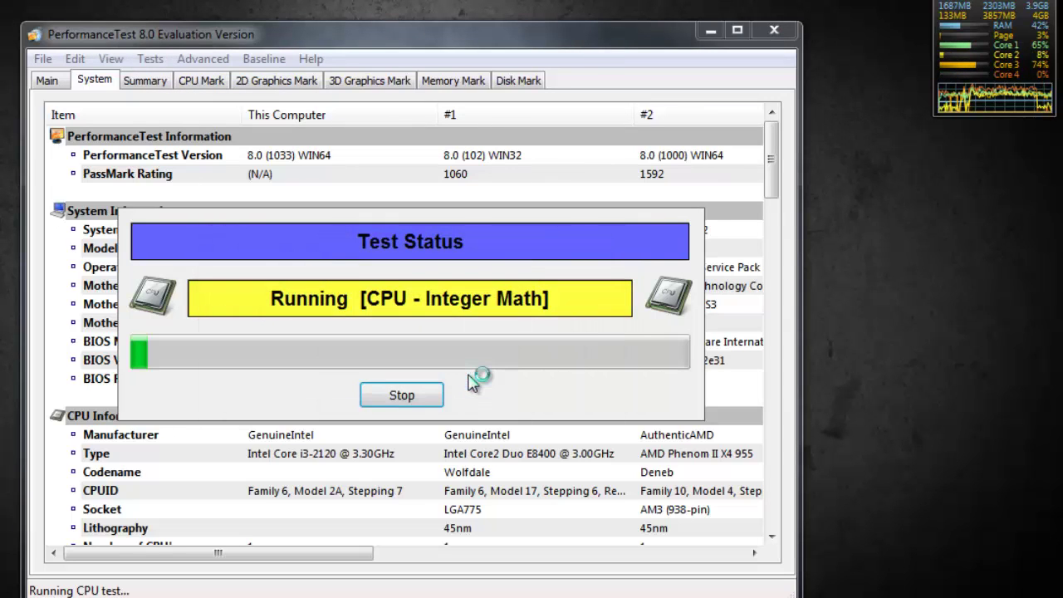